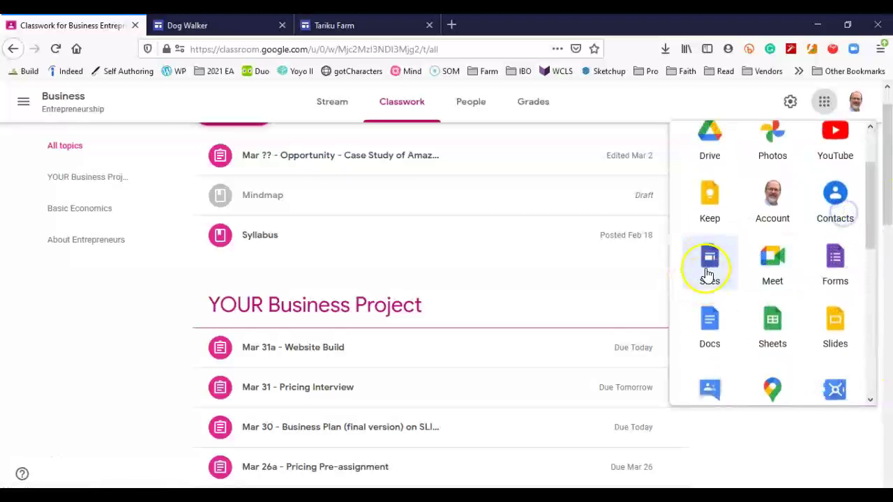
Open Google Sites, close the old Dog Walker and Tariku Farm tabs, and start a site from the Dog Walker template.
{"action": "left_click", "coordinate": [714, 259]}
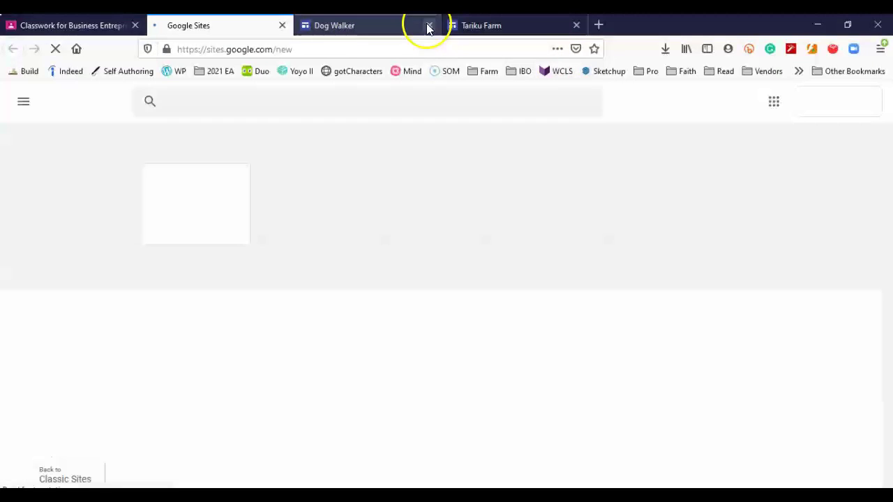
{"action": "left_click", "coordinate": [429, 25]}
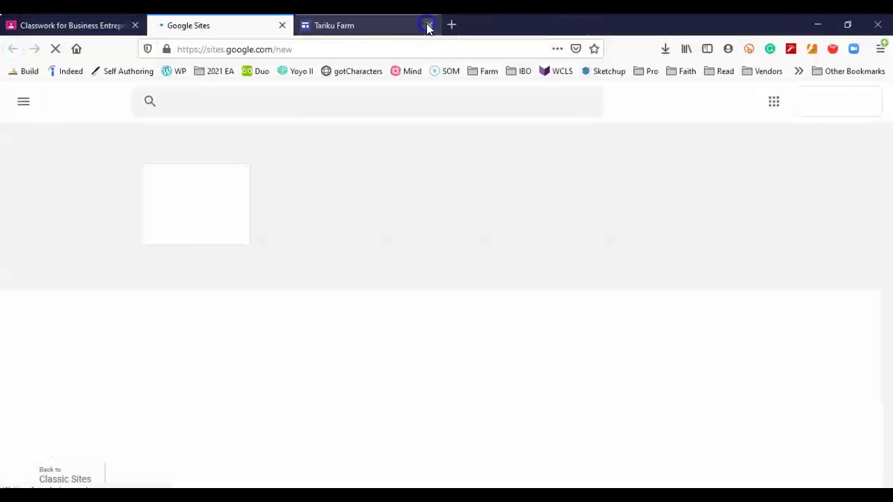
{"action": "left_click", "coordinate": [429, 26]}
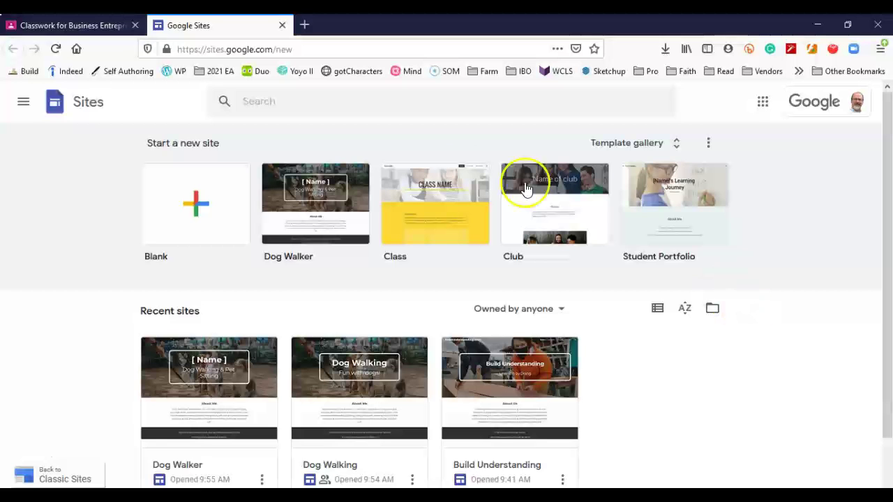
{"action": "left_click", "coordinate": [319, 195]}
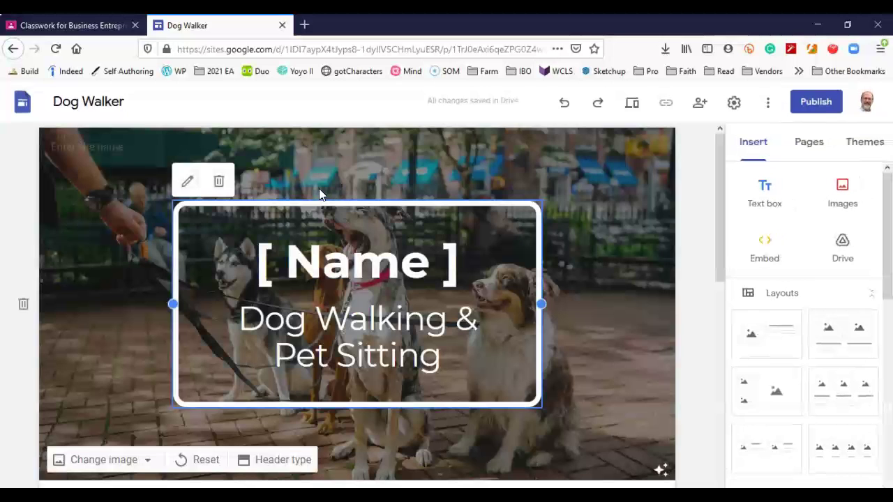
Replace the header title with 'Tariku Farm' and the subtitle with 'Healthy lamb'.
{"action": "left_click", "coordinate": [409, 259]}
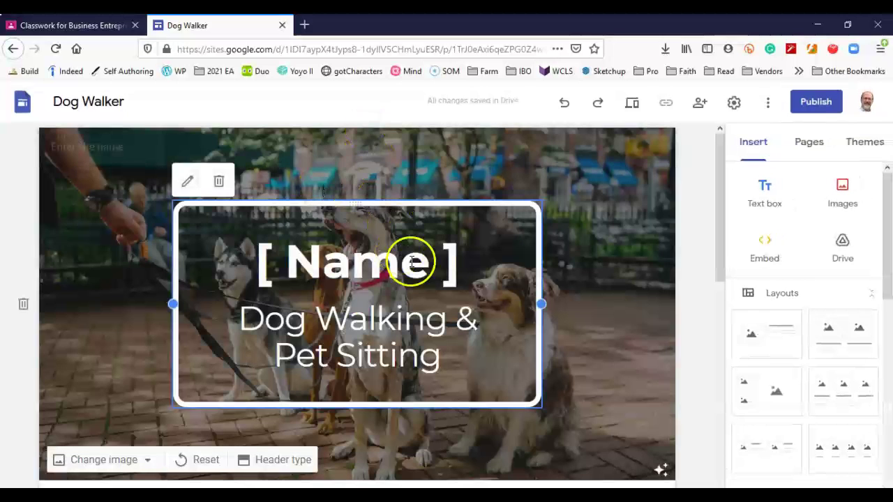
{"action": "left_click", "coordinate": [454, 268]}
{"action": "left_click_drag", "start_coordinate": [453, 268], "coordinate": [255, 262]}
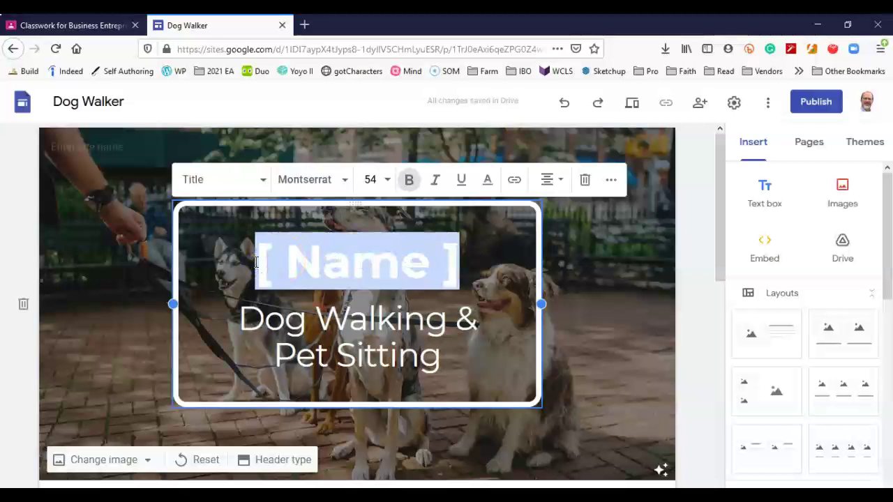
{"action": "type", "text": "Tar"}
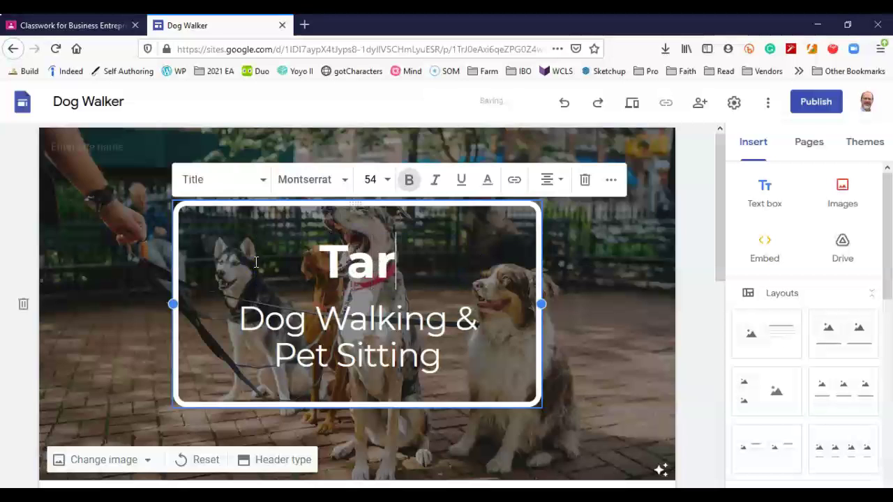
{"action": "type", "text": "iku Farm"}
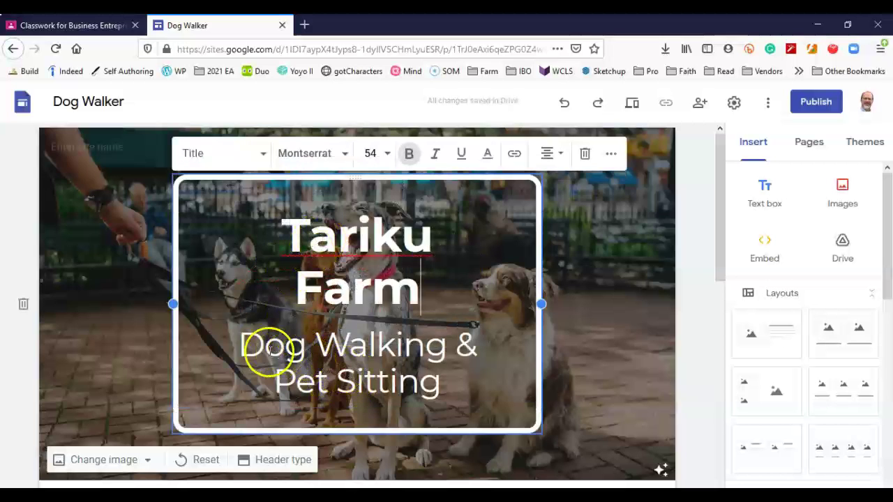
{"action": "left_click_drag", "start_coordinate": [246, 350], "coordinate": [437, 387]}
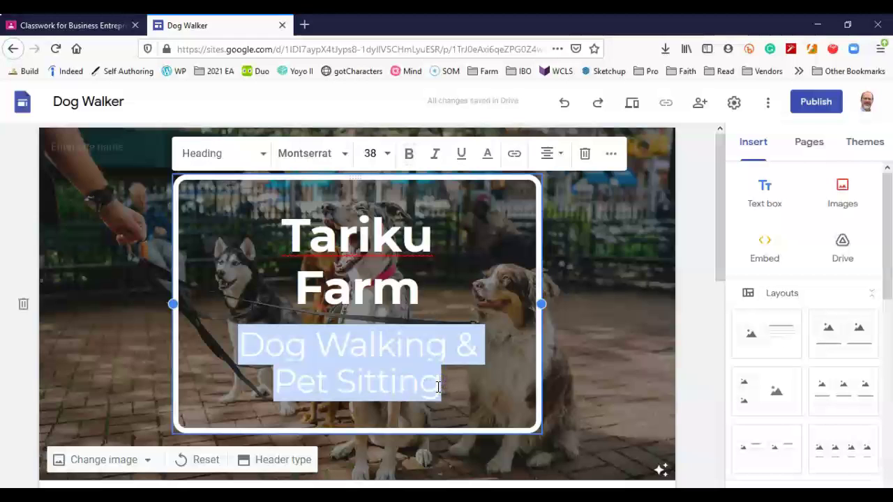
{"action": "type", "text": "Healthy"}
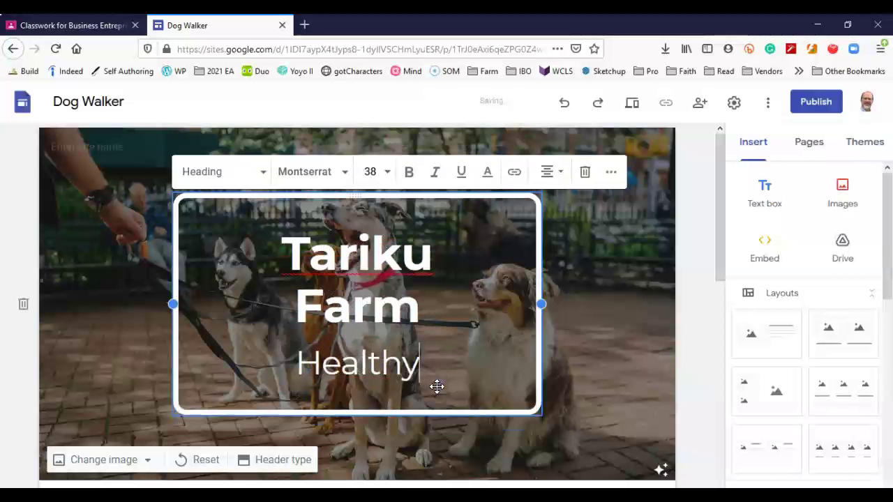
{"action": "type", "text": " lambs"}
{"action": "key", "text": "BackSpace"}
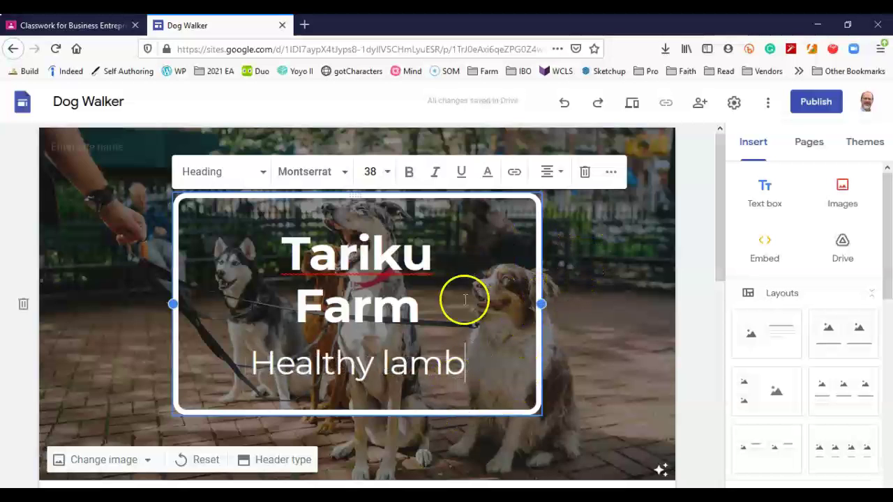
Rename the site from 'Dog Walker' to 'TarikuFarm'.
{"action": "left_click", "coordinate": [122, 99]}
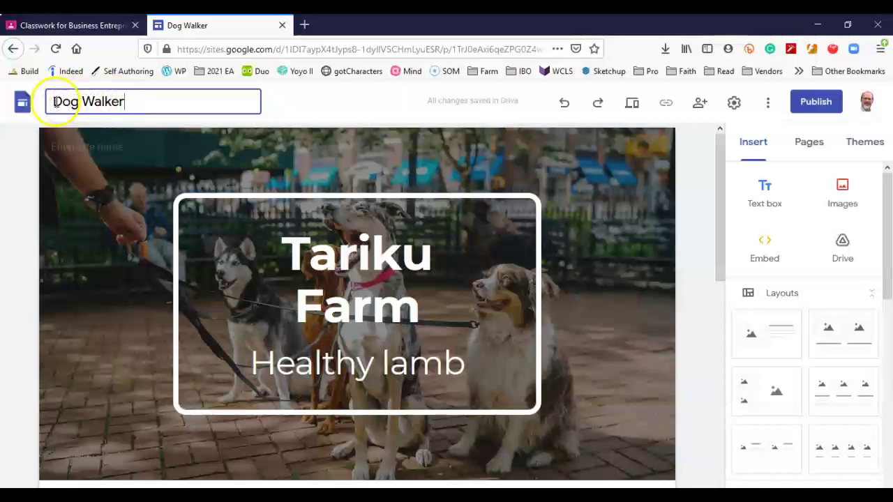
{"action": "left_click_drag", "start_coordinate": [128, 101], "coordinate": [42, 103]}
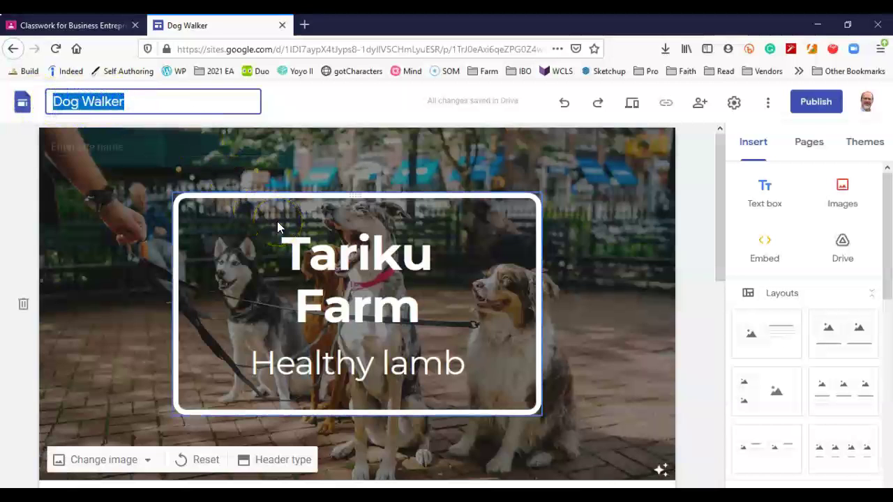
{"action": "type", "text": "TarikuFarm"}
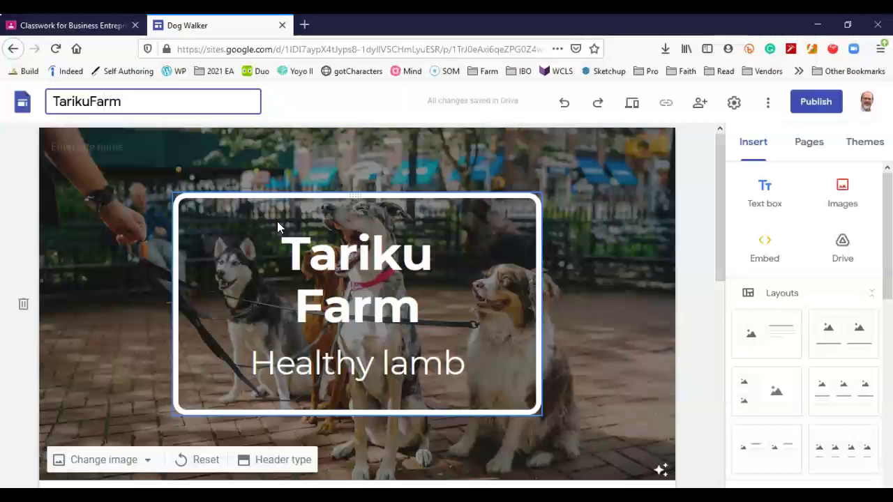
{"action": "left_click", "coordinate": [354, 111]}
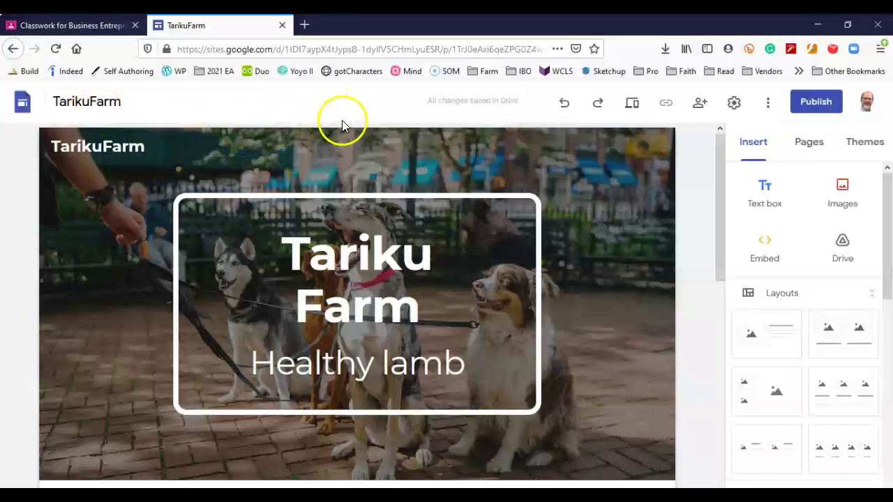
Scroll down to the About Me section and select its whole placeholder paragraph.
{"action": "left_click", "coordinate": [336, 149]}
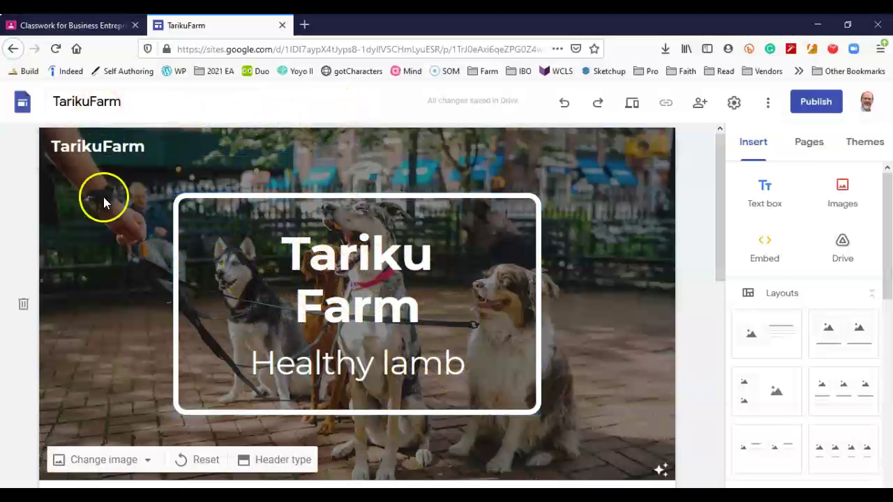
{"action": "scroll", "coordinate": [609, 308], "scroll_direction": "down", "scroll_amount": 5}
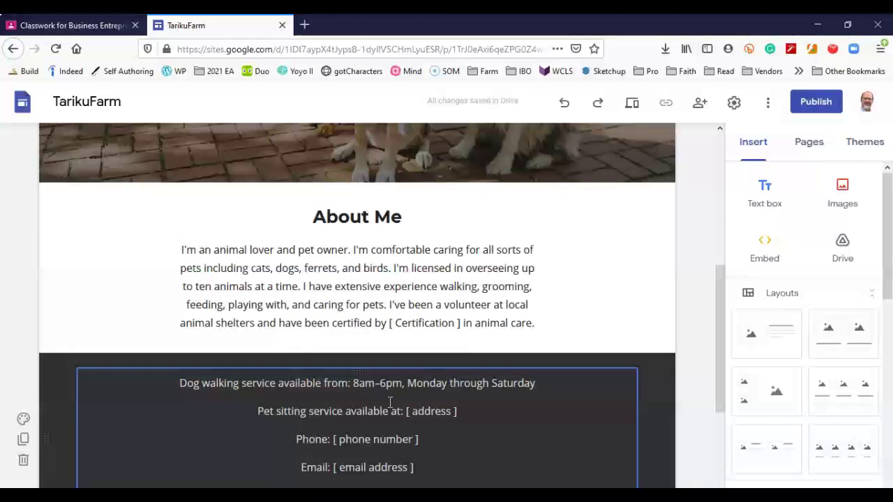
{"action": "left_click", "coordinate": [270, 320]}
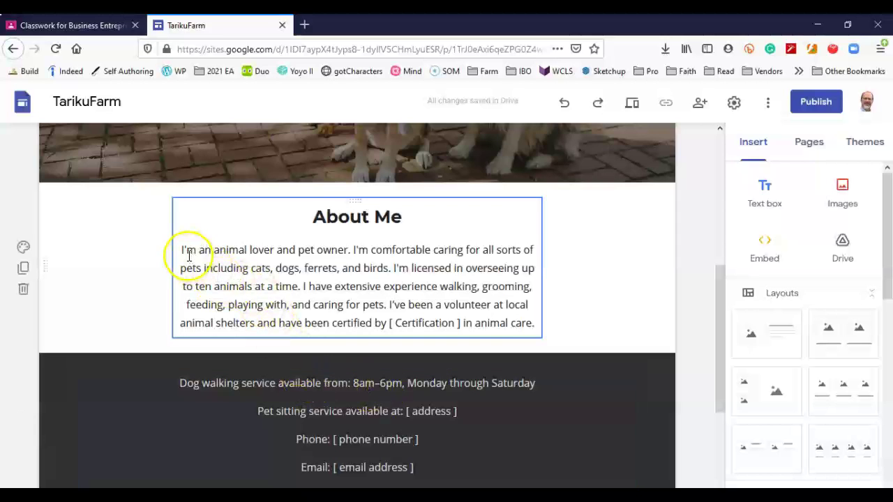
{"action": "left_click_drag", "start_coordinate": [183, 250], "coordinate": [534, 325]}
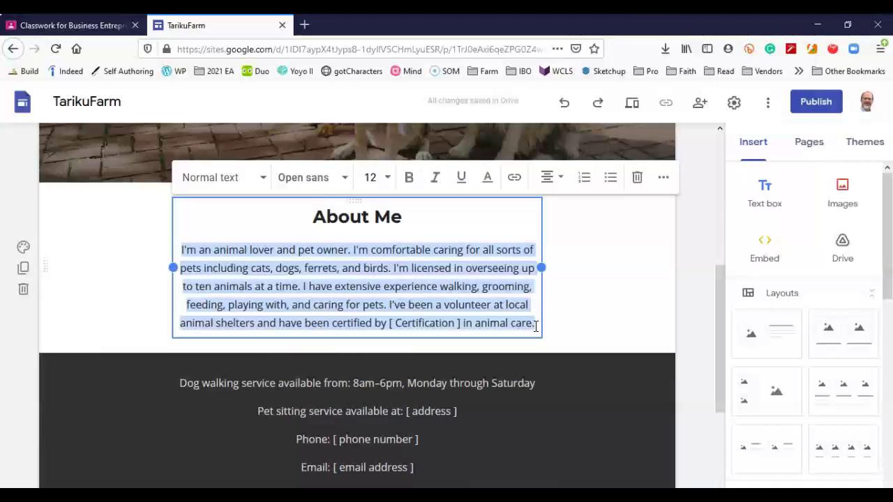
Write the About Me text: a holistic, regenerative Whatcom county family farm supplying lamb raised on chemical free pasture.
{"action": "type", "text": "Tariku Farm is a holistic,"}
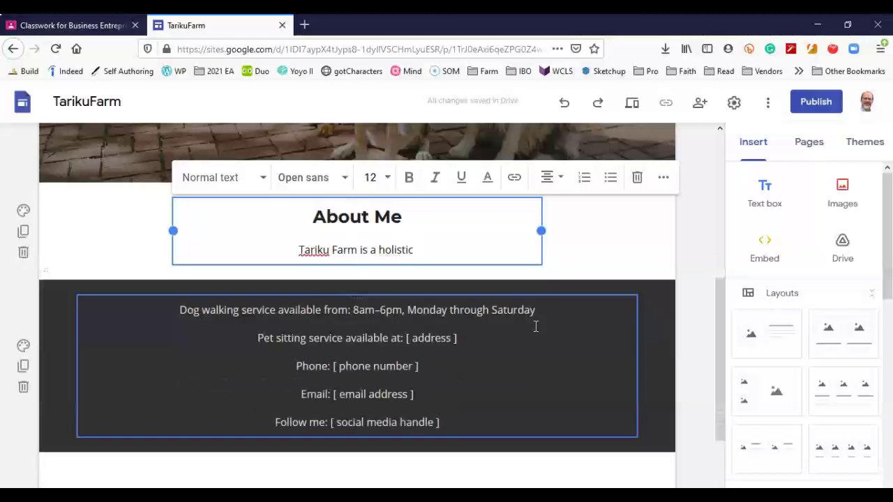
{"action": "key", "text": "BackSpace"}
{"action": "type", "text": ", regerative f"}
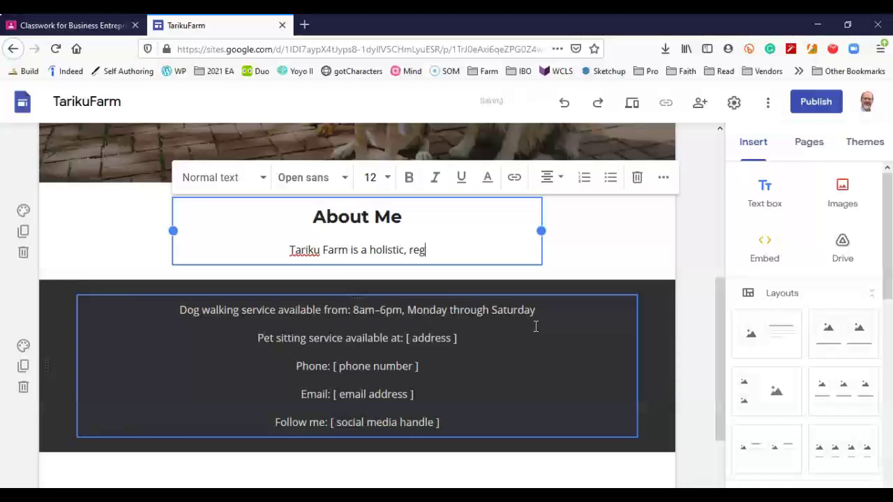
{"action": "key", "text": "BackSpace"}
{"action": "key", "text": "BackSpace"}
{"action": "key", "text": "BackSpace"}
{"action": "key", "text": "BackSpace"}
{"action": "key", "text": "BackSpace"}
{"action": "key", "text": "BackSpace"}
{"action": "key", "text": "BackSpace"}
{"action": "key", "text": "BackSpace"}
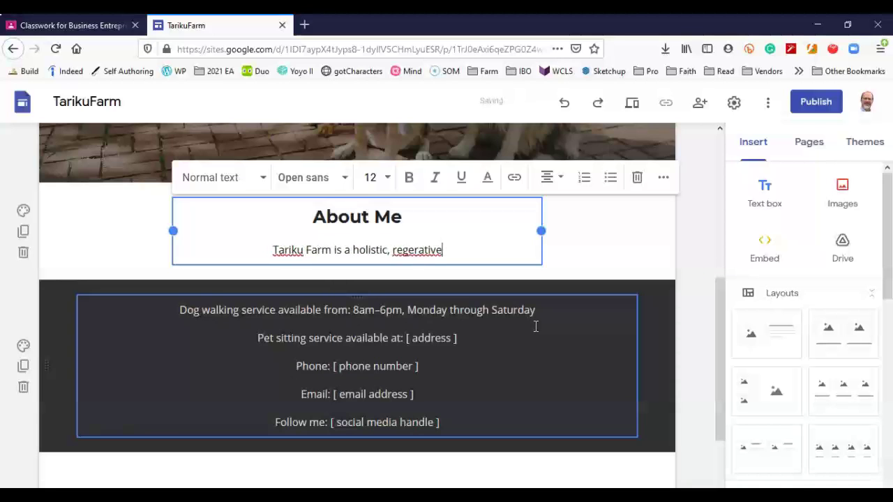
{"action": "type", "text": "nerativ"}
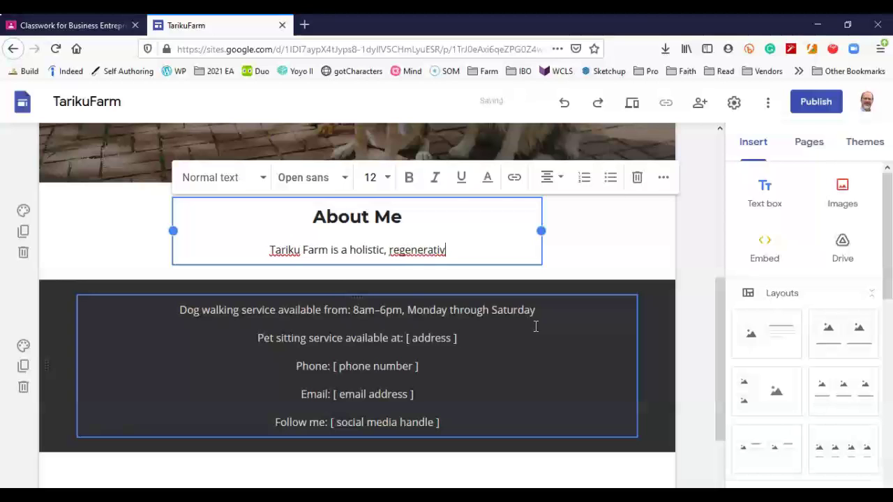
{"action": "type", "text": "e, famil"}
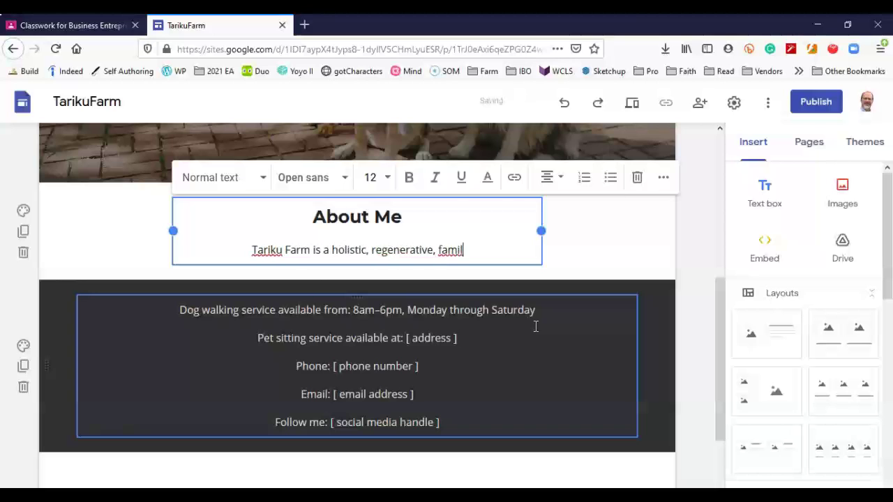
{"action": "type", "text": "y farm locat"}
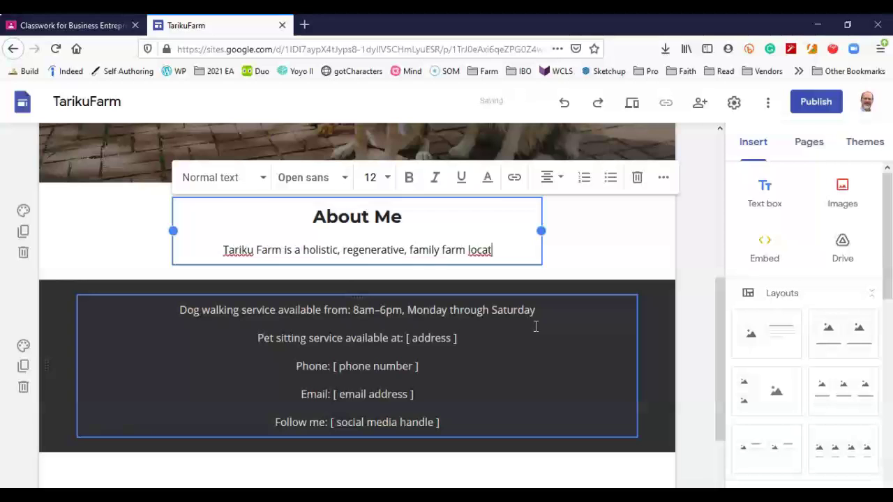
{"action": "type", "text": "ed in Whatcom "}
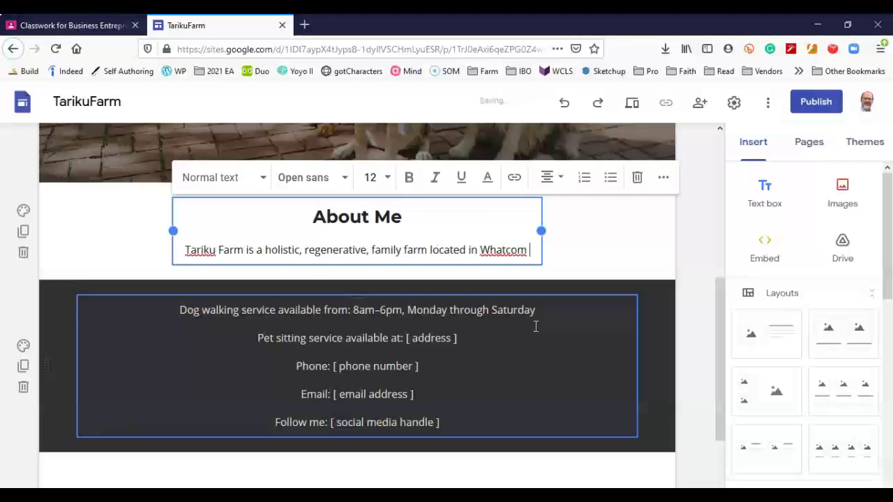
{"action": "type", "text": "county. "}
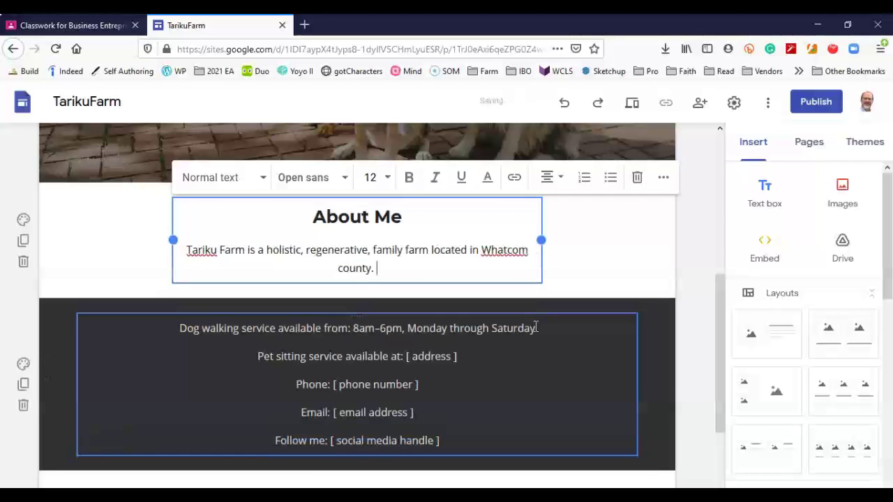
{"action": "type", "text": "We supply"}
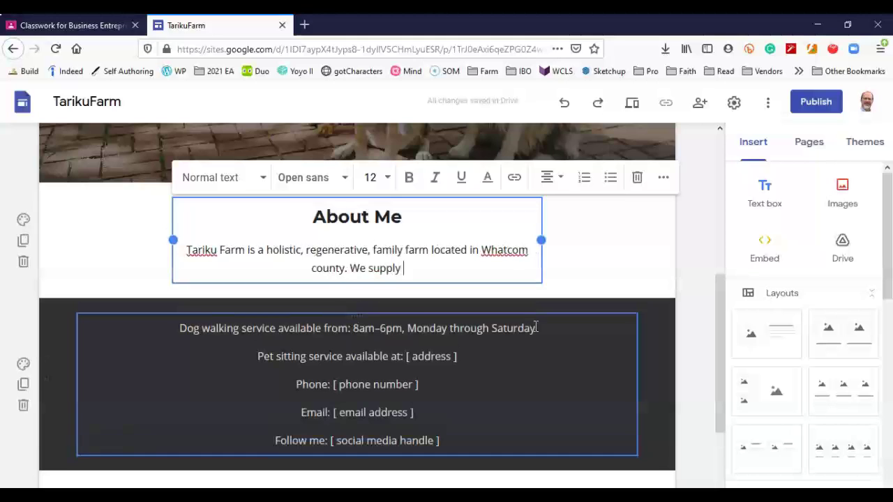
{"action": "type", "text": " our local customers with healthy lamd"}
{"action": "key", "text": "BackSpace"}
{"action": "type", "text": "b raised on "}
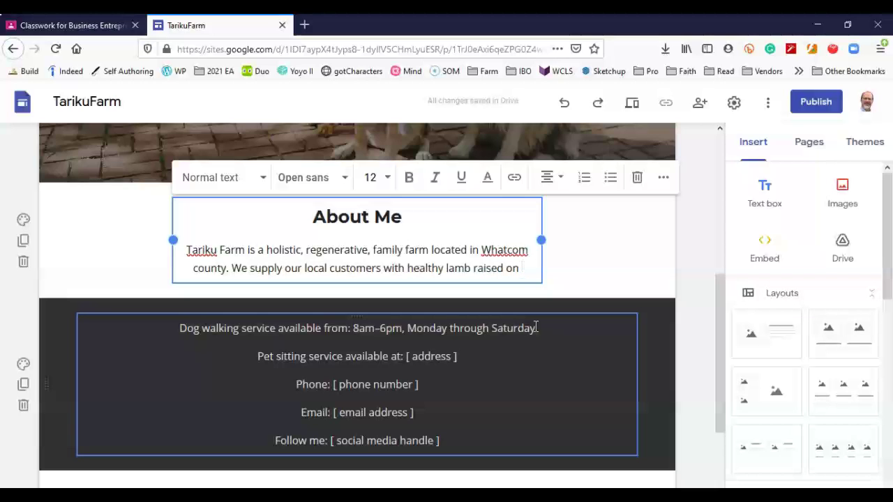
{"action": "type", "text": "checmial"}
{"action": "key", "text": "BackSpace"}
{"action": "key", "text": "BackSpace"}
{"action": "key", "text": "BackSpace"}
{"action": "key", "text": "BackSpace"}
{"action": "key", "text": "BackSpace"}
{"action": "key", "text": "BackSpace"}
{"action": "type", "text": "em"}
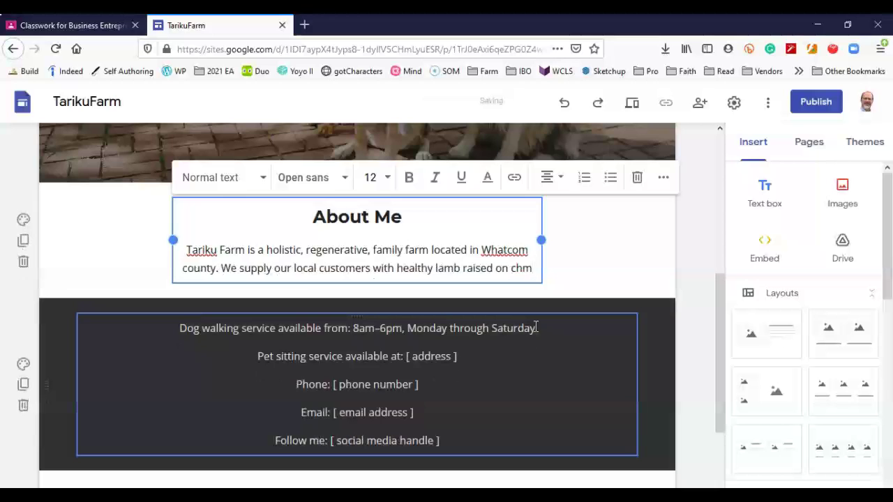
{"action": "type", "text": "ical free pasture and locally raised for"}
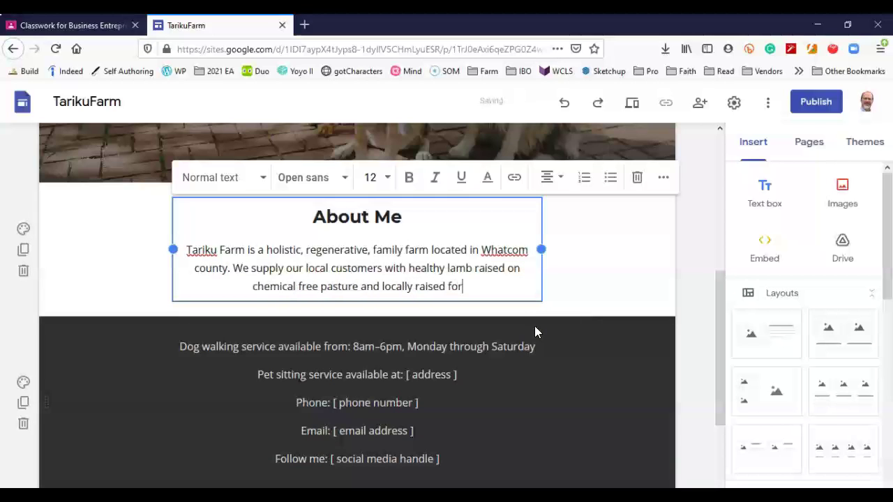
{"action": "type", "text": "age (in the winter.)"}
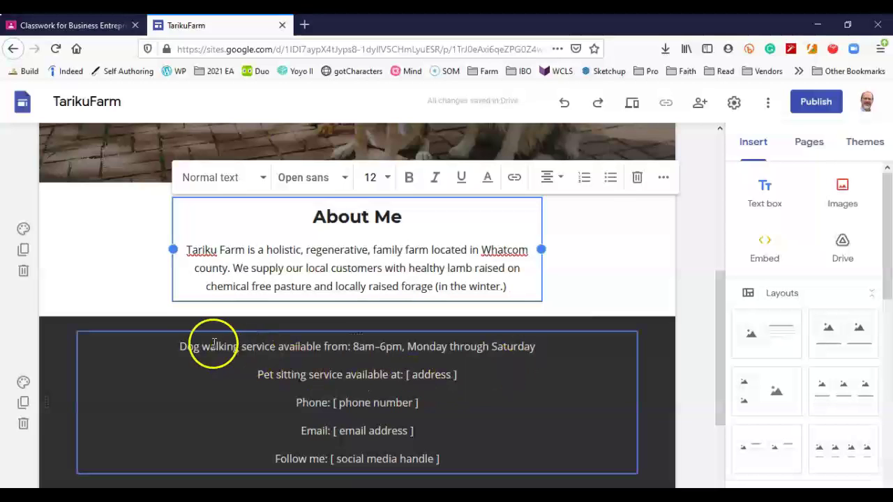
Change the first contact line to 'Contact: Anytime by email or phone'.
{"action": "left_click", "coordinate": [183, 346]}
{"action": "left_click_drag", "start_coordinate": [184, 347], "coordinate": [348, 347]}
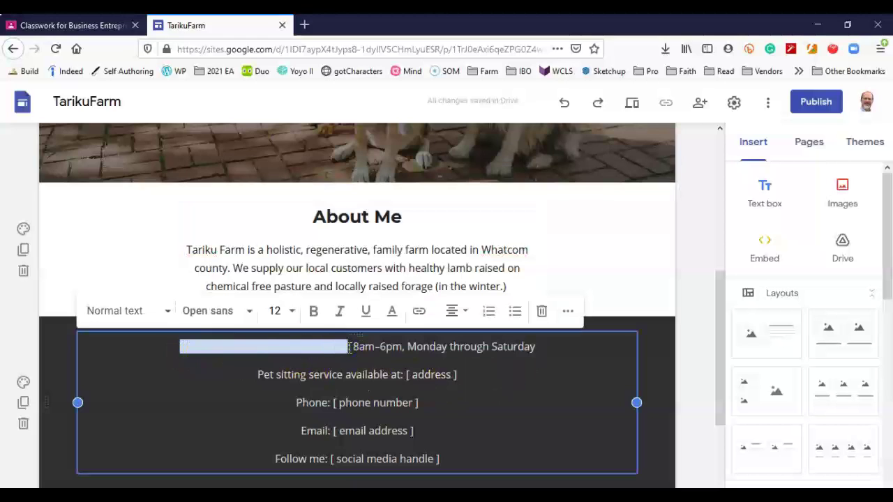
{"action": "type", "text": "Ca:"}
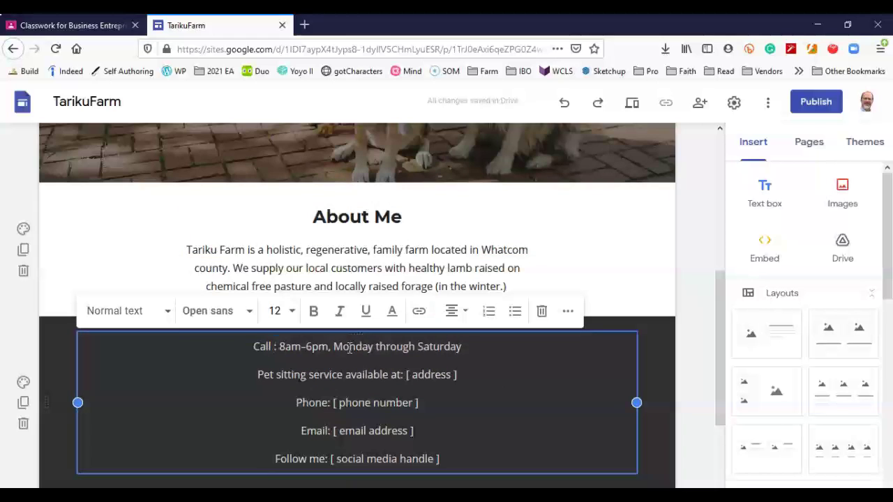
{"action": "key", "text": "BackSpace"}
{"action": "key", "text": "BackSpace"}
{"action": "key", "text": "BackSpace"}
{"action": "key", "text": "BackSpace"}
{"action": "key", "text": "BackSpace"}
{"action": "key", "text": "BackSpace"}
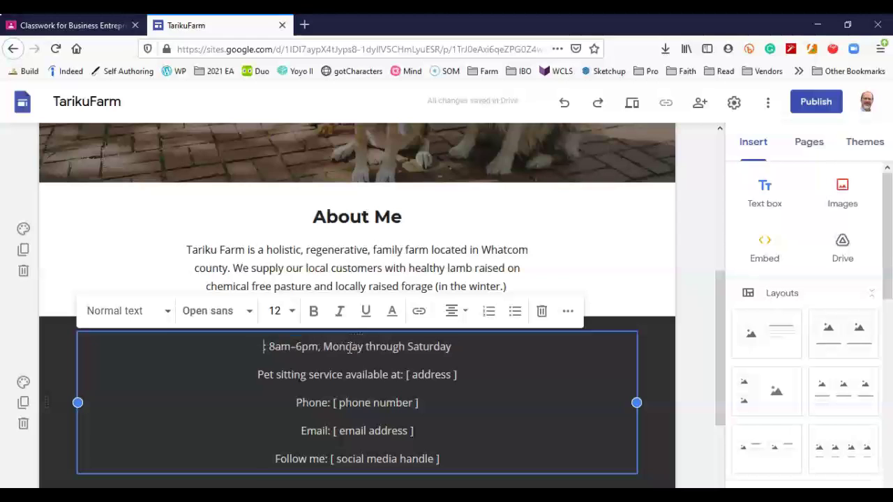
{"action": "type", "text": "Contact:"}
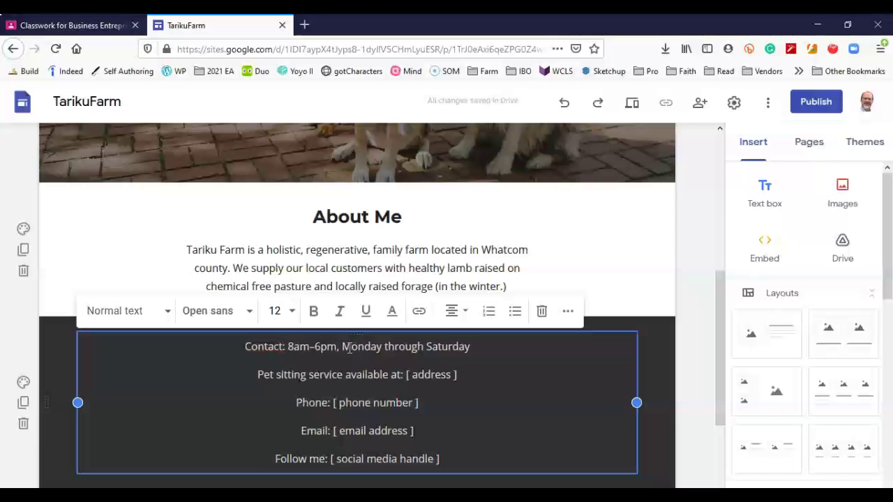
{"action": "left_click", "coordinate": [286, 347]}
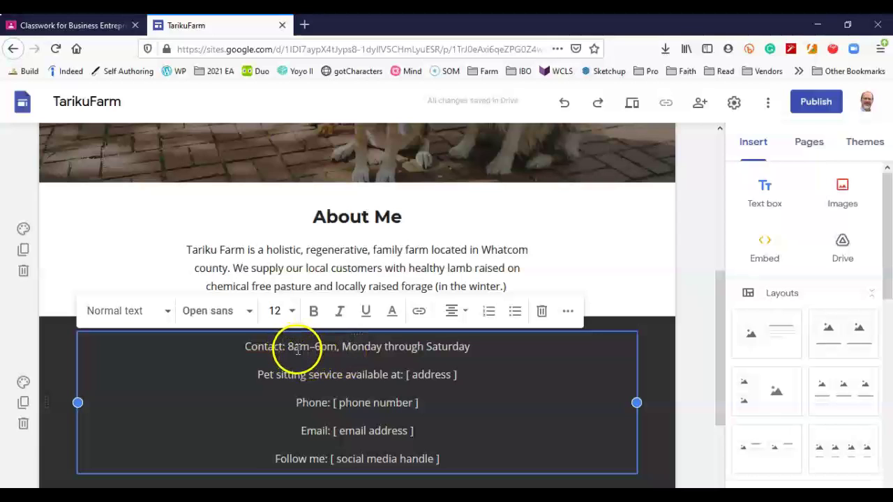
{"action": "left_click_drag", "start_coordinate": [288, 347], "coordinate": [465, 354]}
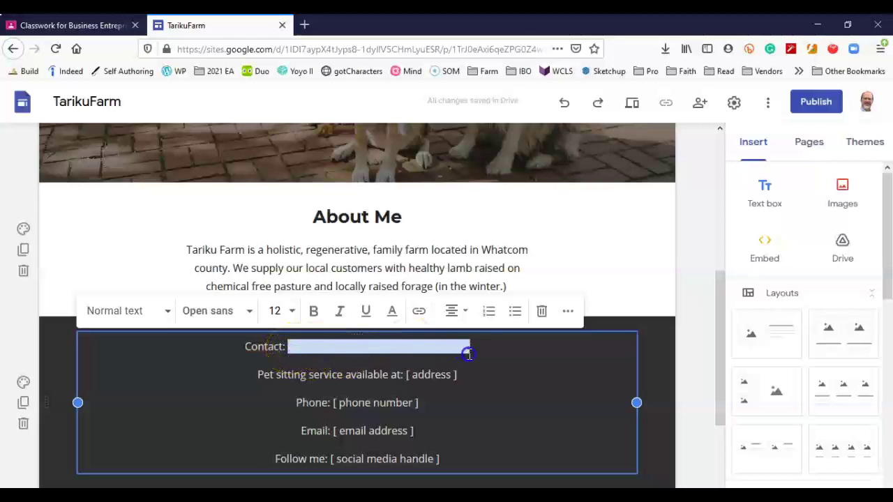
{"action": "type", "text": "Anytime "}
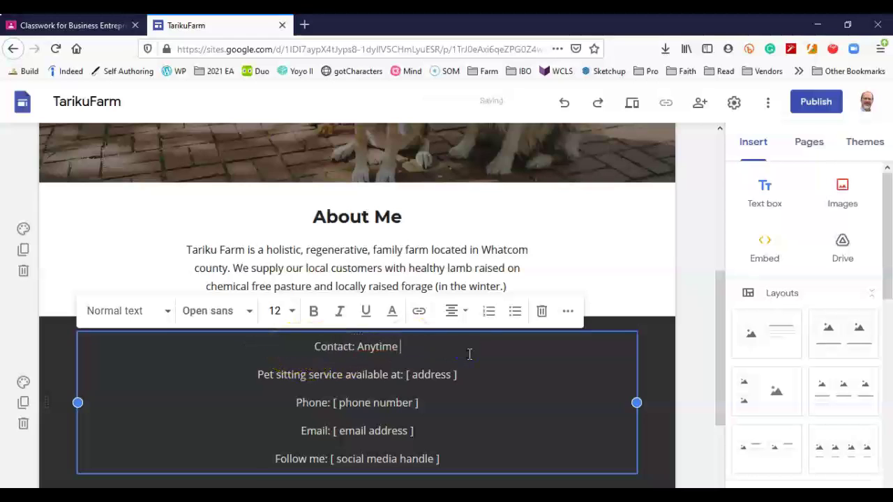
{"action": "type", "text": "by email or phone"}
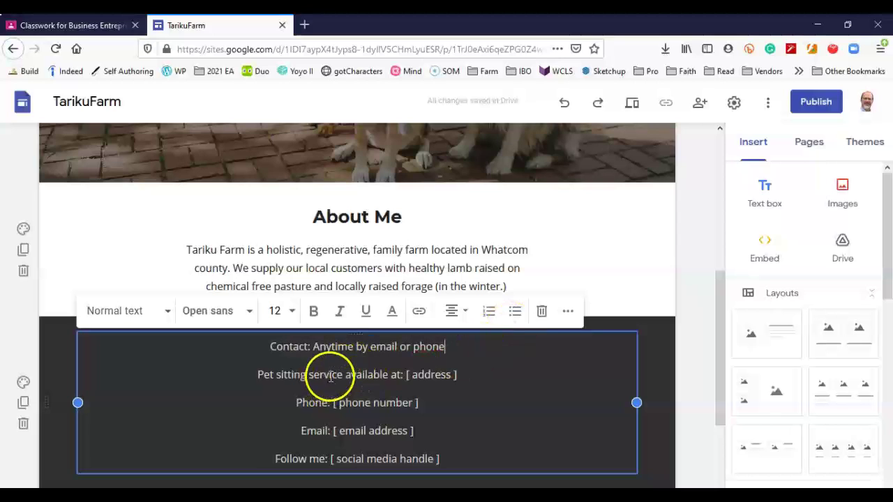
Change the second contact line to 'Location' followed by the farm's street address.
{"action": "left_click_drag", "start_coordinate": [259, 377], "coordinate": [399, 379]}
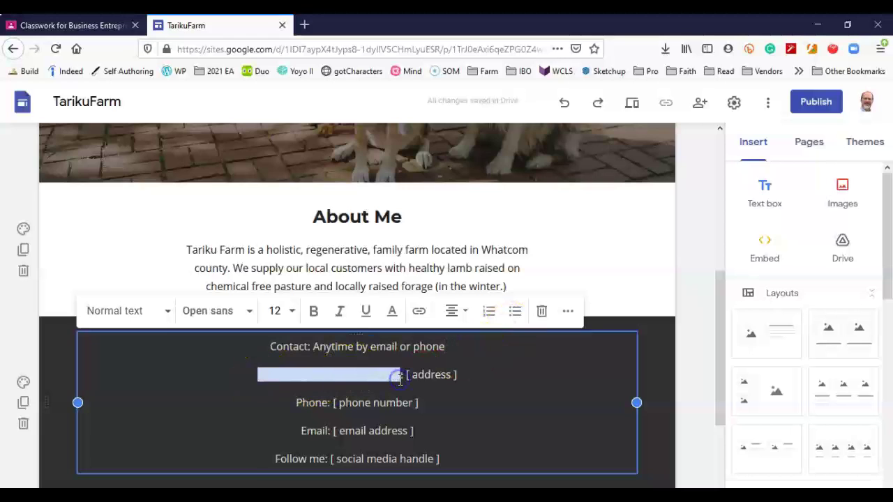
{"action": "type", "text": "Locations"}
{"action": "key", "text": "BackSpace"}
{"action": "left_click_drag", "start_coordinate": [414, 375], "coordinate": [356, 375]}
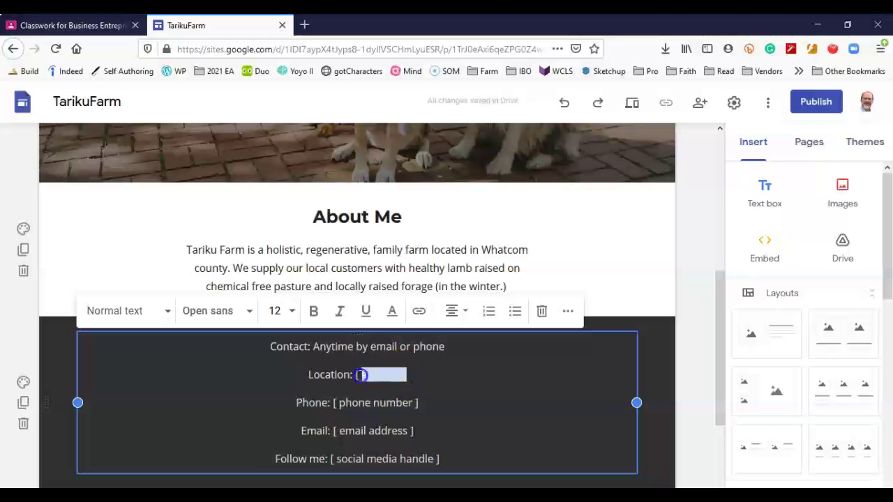
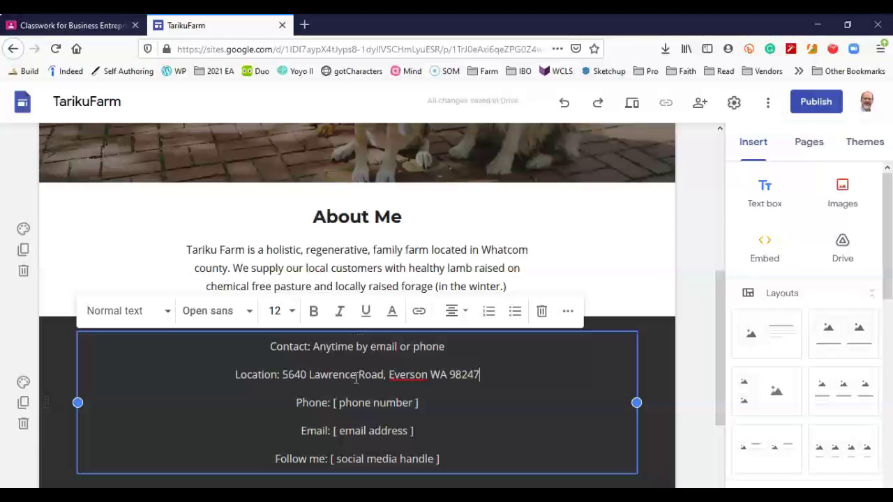
Replace the phone and e-mail placeholders with the farm's phone number and e-mail address.
{"action": "left_click_drag", "start_coordinate": [420, 403], "coordinate": [336, 406]}
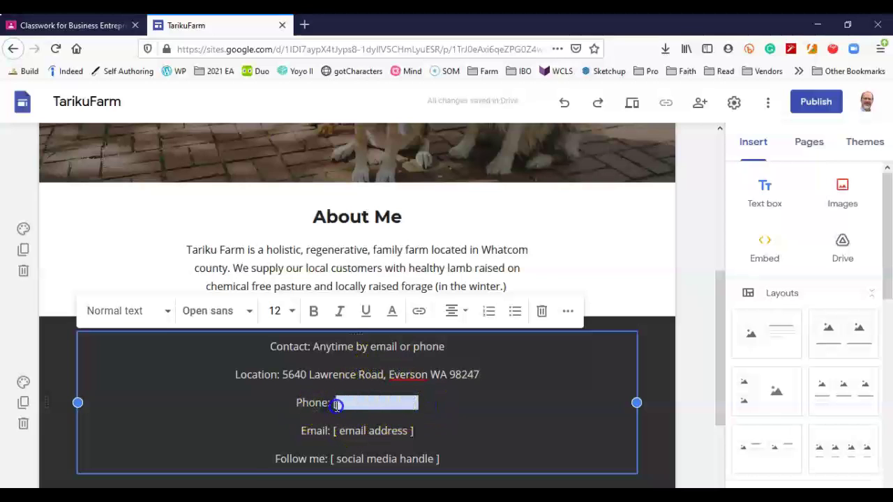
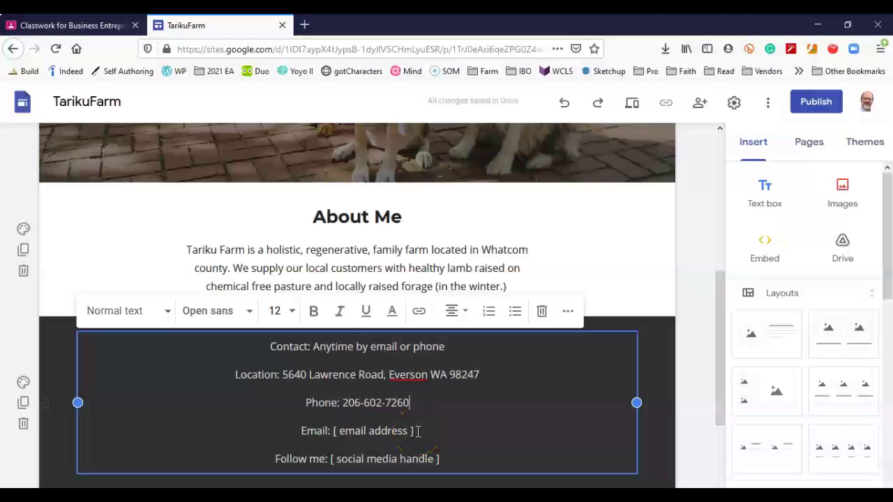
{"action": "left_click_drag", "start_coordinate": [407, 432], "coordinate": [333, 440]}
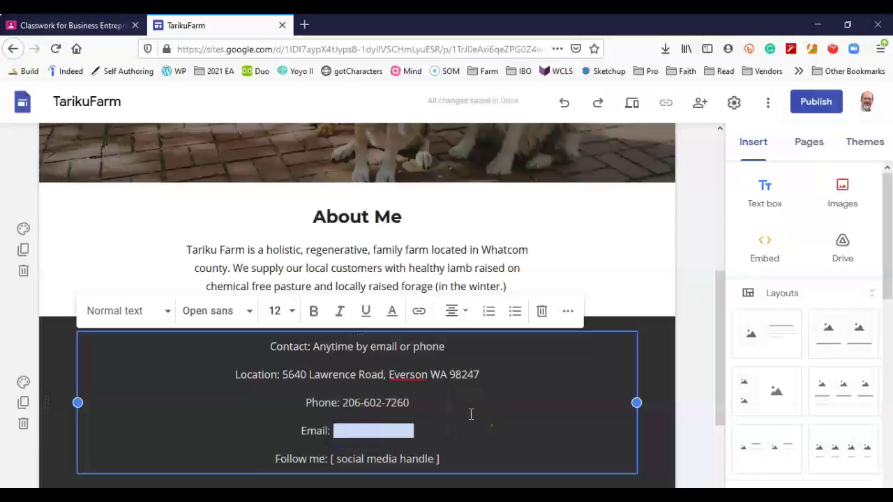
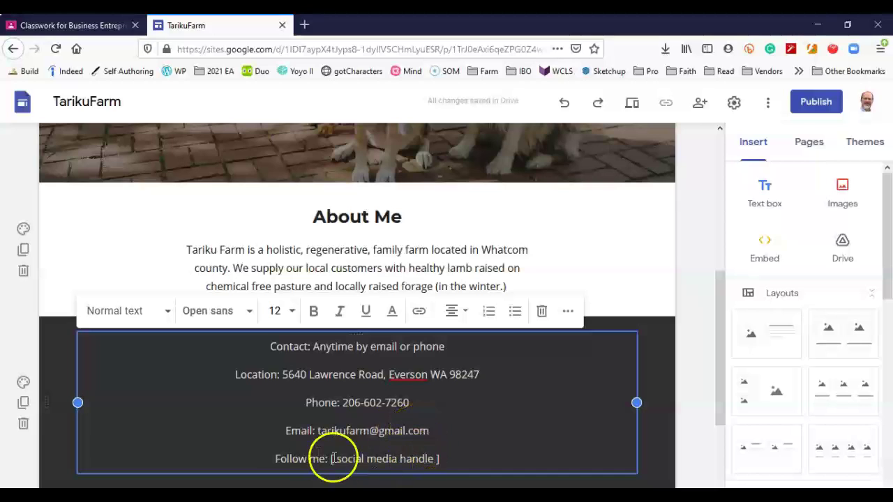
Replace the social media placeholder with the farm's Instagram handle.
{"action": "left_click_drag", "start_coordinate": [441, 459], "coordinate": [333, 460]}
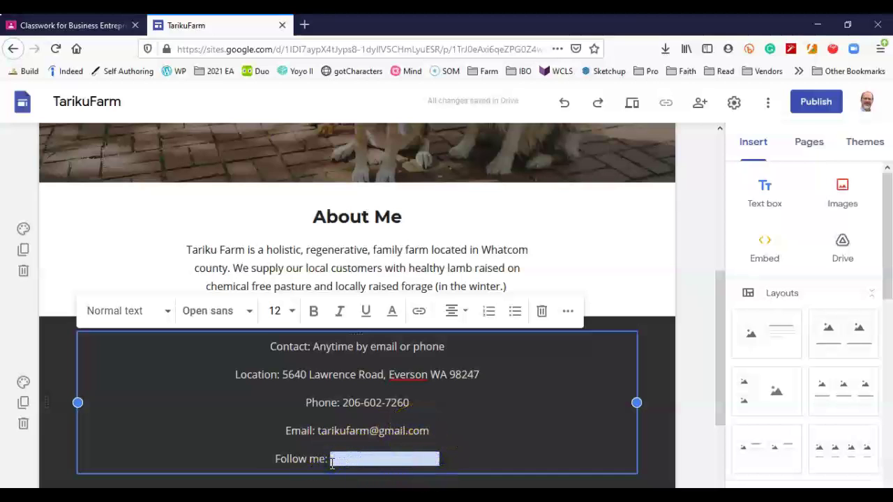
{"action": "type", "text": "JTinkering "}
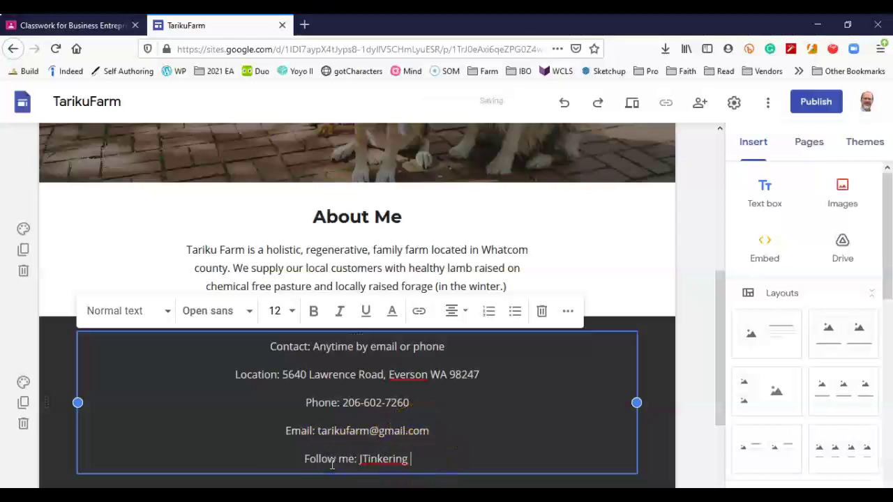
{"action": "type", "text": "(on inst"}
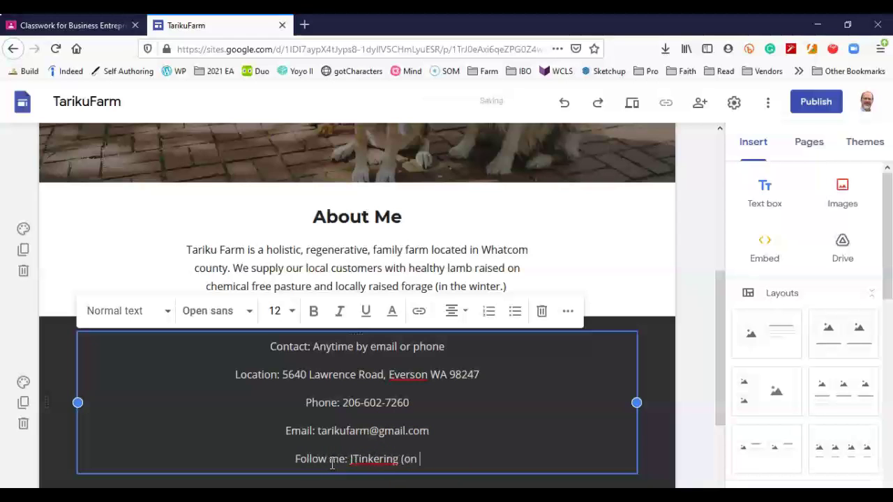
{"action": "key", "text": "BackSpace"}
{"action": "key", "text": "BackSpace"}
{"action": "key", "text": "BackSpace"}
{"action": "key", "text": "BackSpace"}
{"action": "type", "text": "INs"}
{"action": "key", "text": "BackSpace"}
{"action": "key", "text": "BackSpace"}
{"action": "type", "text": "nst"}
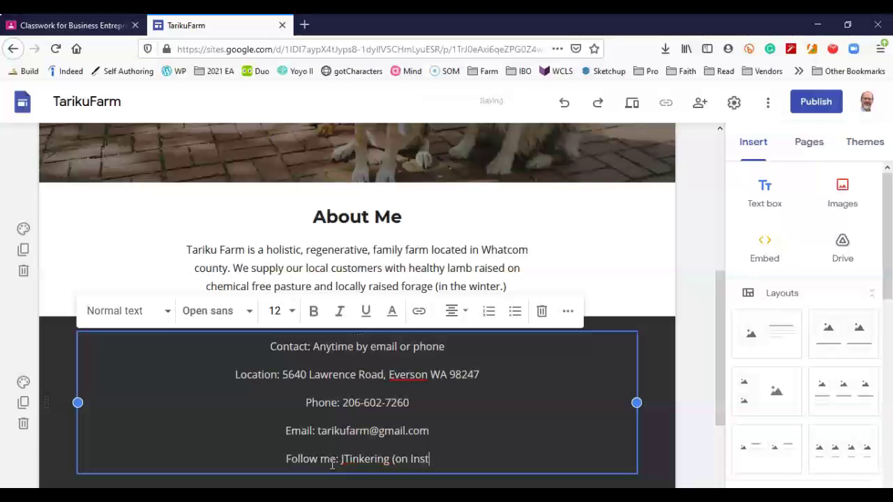
{"action": "type", "text": "agram)"}
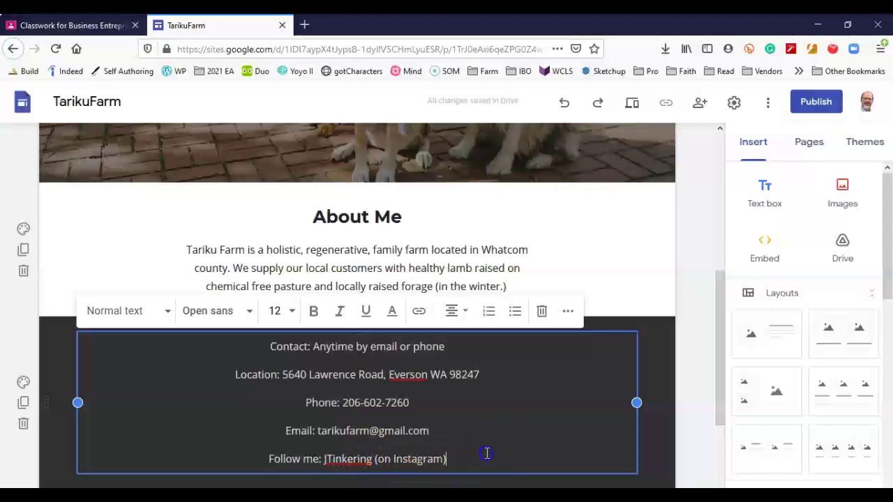
{"action": "scroll", "coordinate": [649, 418], "scroll_direction": "down", "scroll_amount": 1}
{"action": "scroll", "coordinate": [502, 436], "scroll_direction": "down", "scroll_amount": 1}
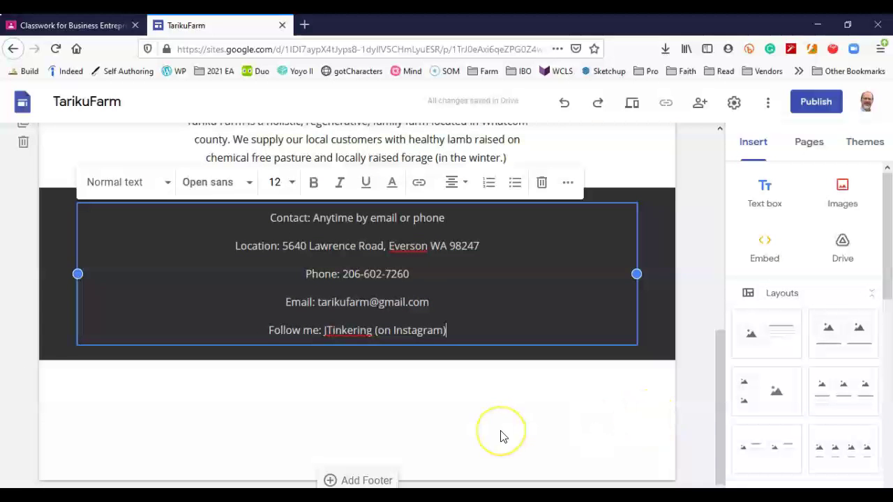
{"action": "scroll", "coordinate": [500, 428], "scroll_direction": "up", "scroll_amount": 2}
{"action": "scroll", "coordinate": [418, 438], "scroll_direction": "down", "scroll_amount": 2}
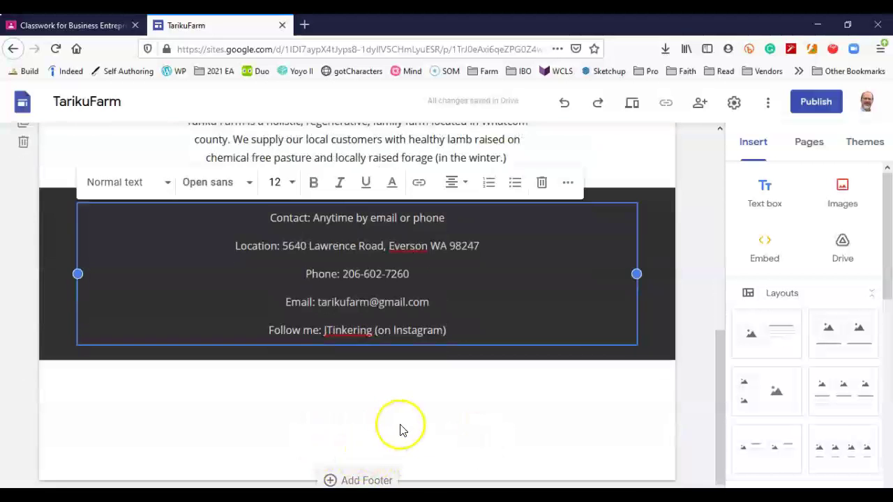
{"action": "scroll", "coordinate": [402, 429], "scroll_direction": "up", "scroll_amount": 1}
{"action": "left_click", "coordinate": [652, 279]}
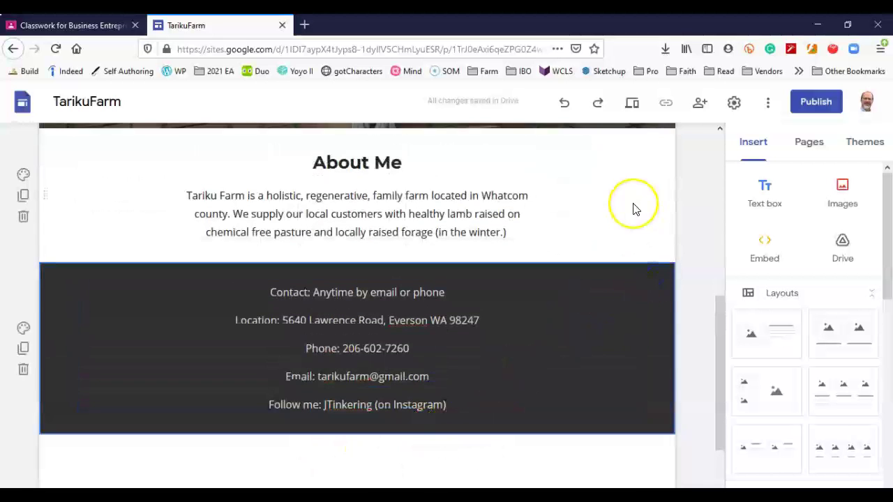
{"action": "scroll", "coordinate": [632, 206], "scroll_direction": "up", "scroll_amount": 2}
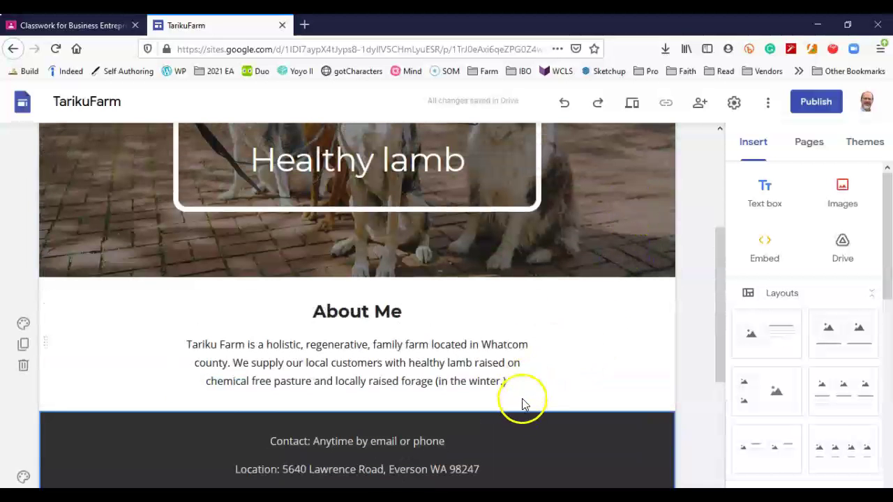
{"action": "scroll", "coordinate": [558, 359], "scroll_direction": "up", "scroll_amount": 3}
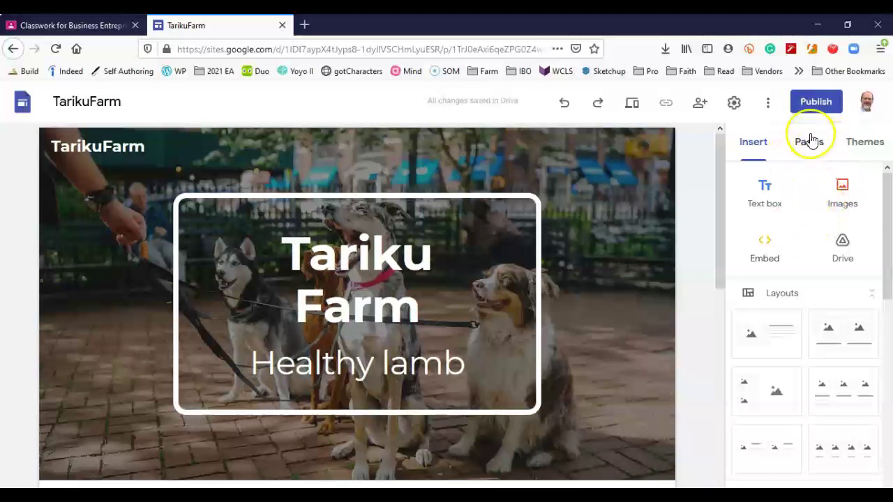
Add a new page named 'Pricing' from the Pages panel.
{"action": "left_click", "coordinate": [809, 143]}
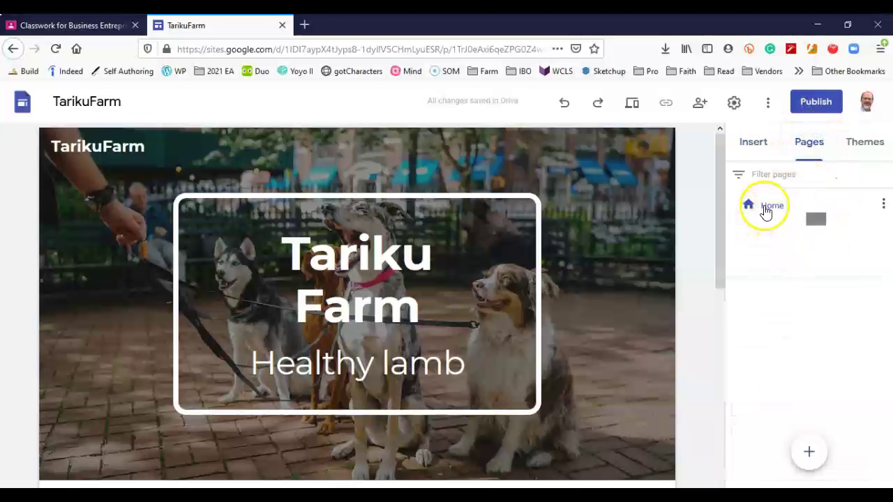
{"action": "mouse_move", "coordinate": [809, 453]}
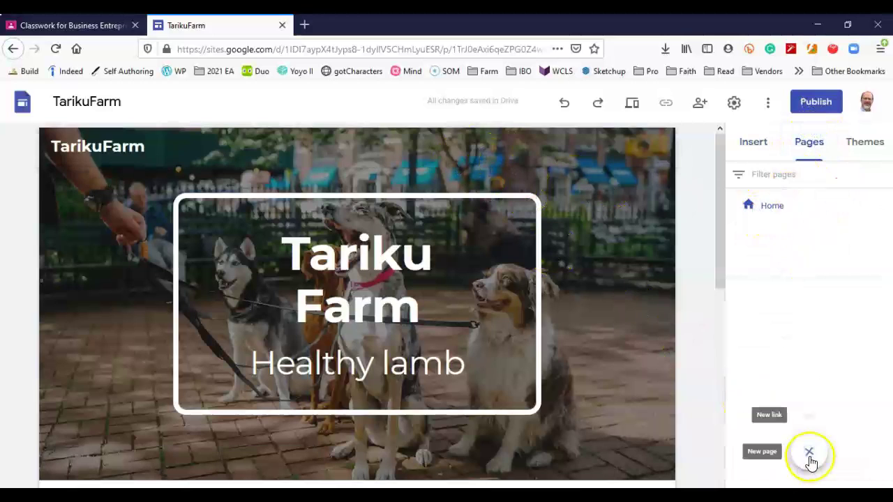
{"action": "left_click", "coordinate": [807, 455]}
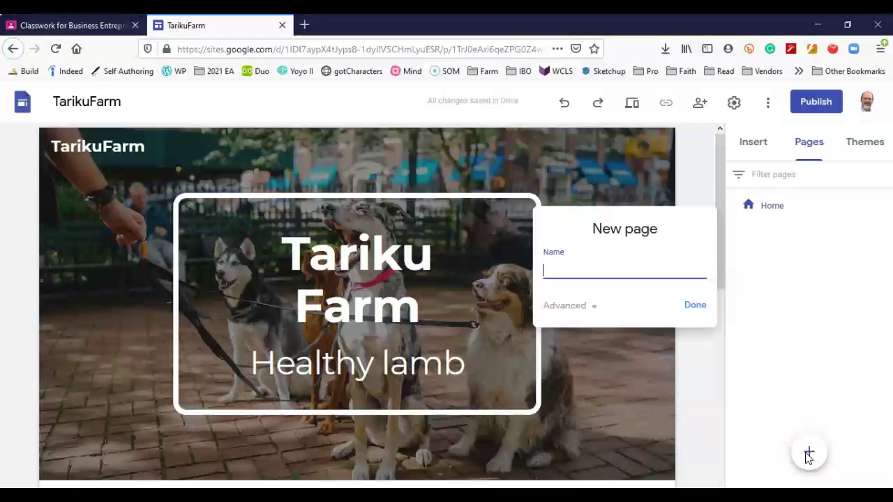
{"action": "type", "text": "icing"}
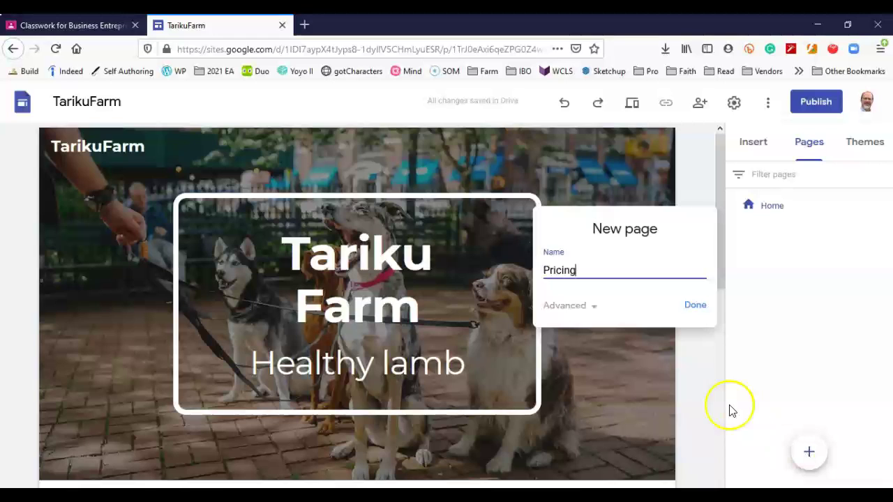
{"action": "left_click", "coordinate": [699, 308]}
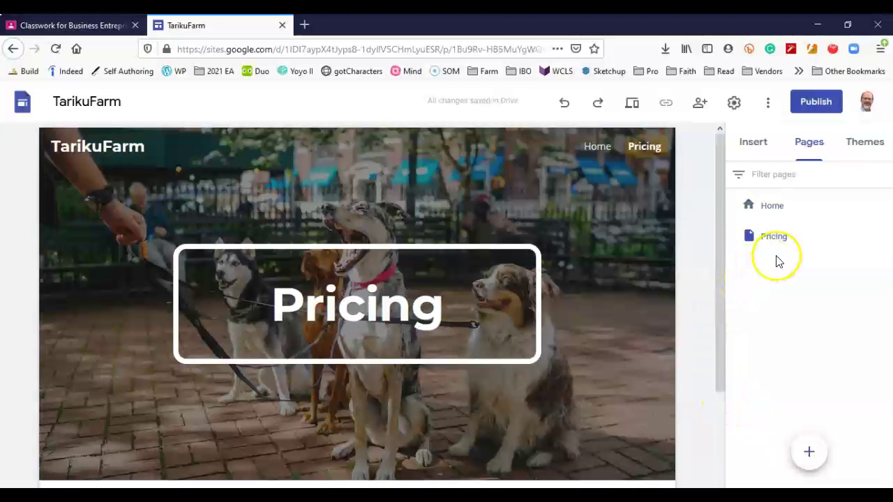
Add another new page named 'Feedback'.
{"action": "left_click", "coordinate": [809, 453]}
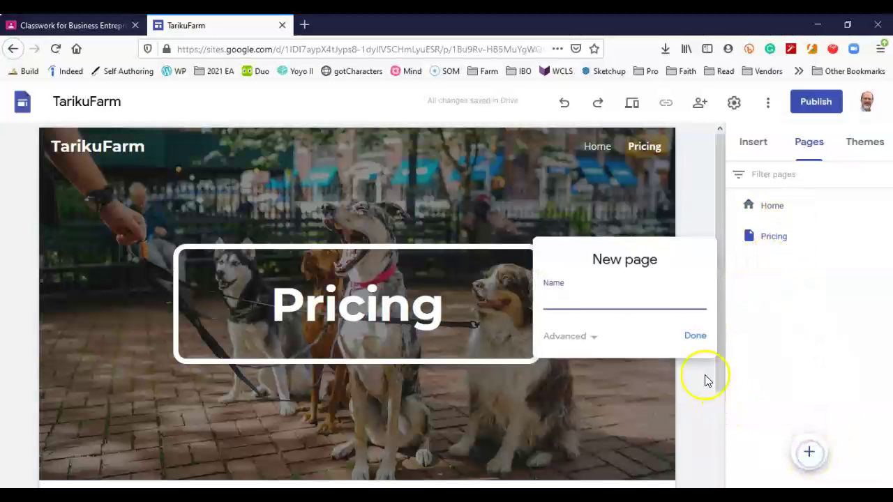
{"action": "left_click", "coordinate": [628, 308]}
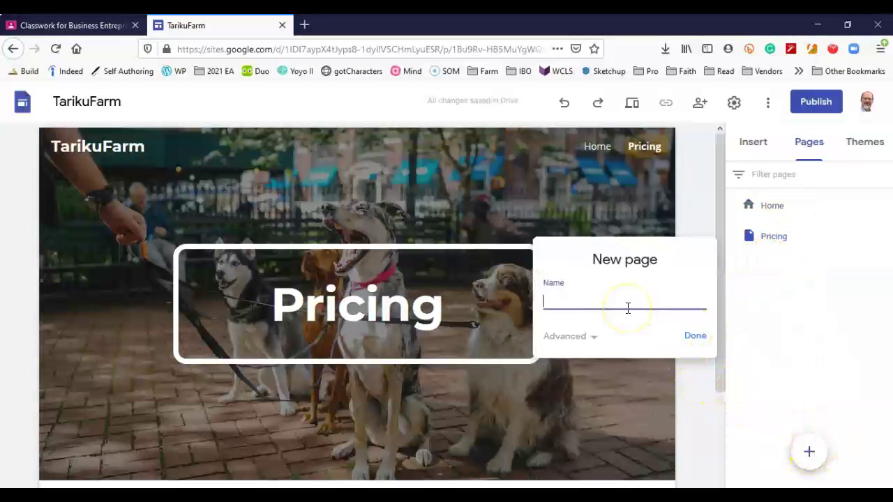
{"action": "type", "text": "Services"}
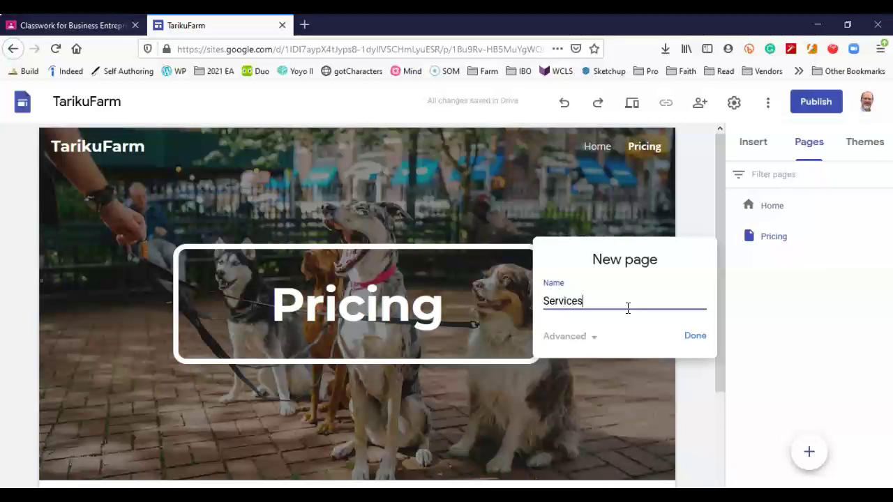
{"action": "left_click", "coordinate": [690, 340]}
{"action": "left_click", "coordinate": [591, 300]}
{"action": "left_click_drag", "start_coordinate": [590, 300], "coordinate": [542, 302]}
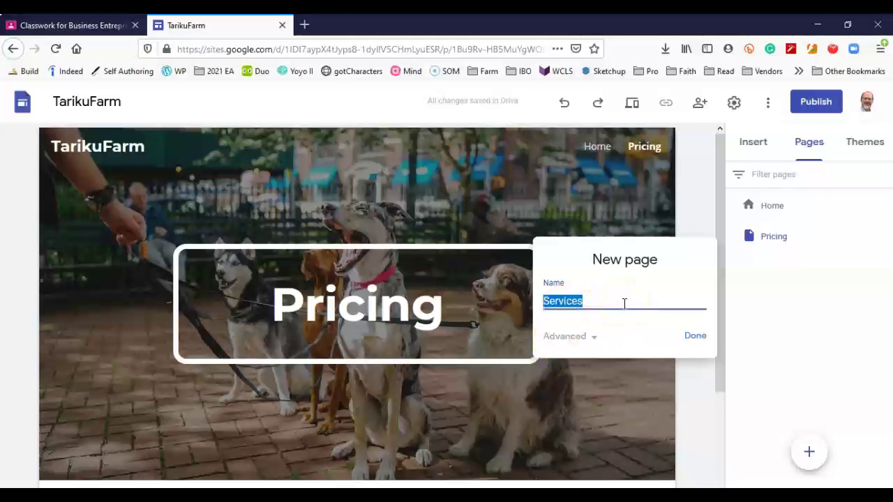
{"action": "type", "text": "Feedback"}
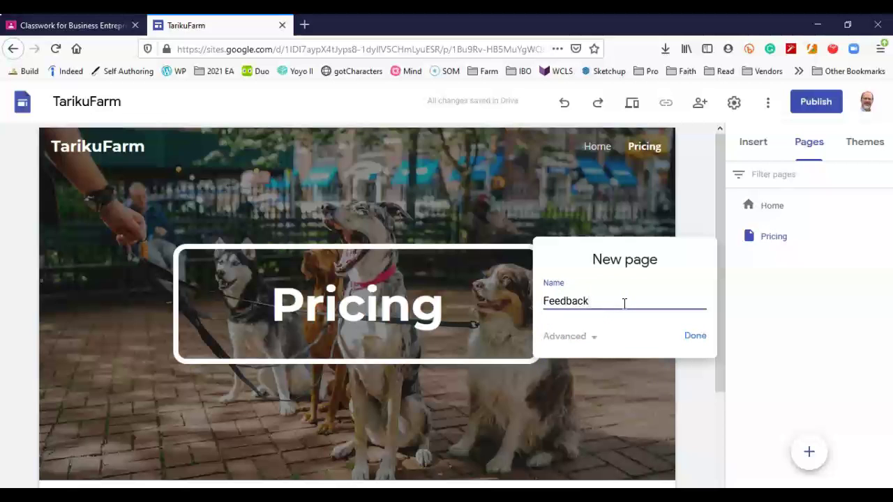
{"action": "left_click", "coordinate": [691, 336]}
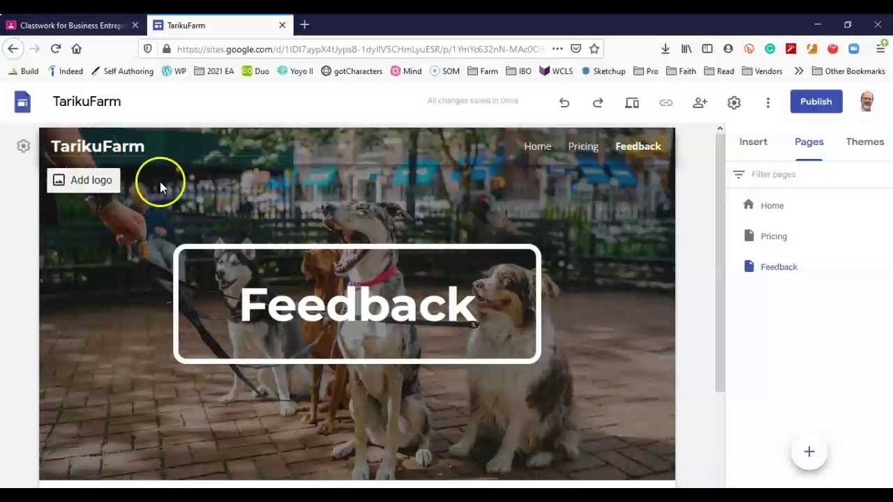
{"action": "double_click", "coordinate": [755, 207]}
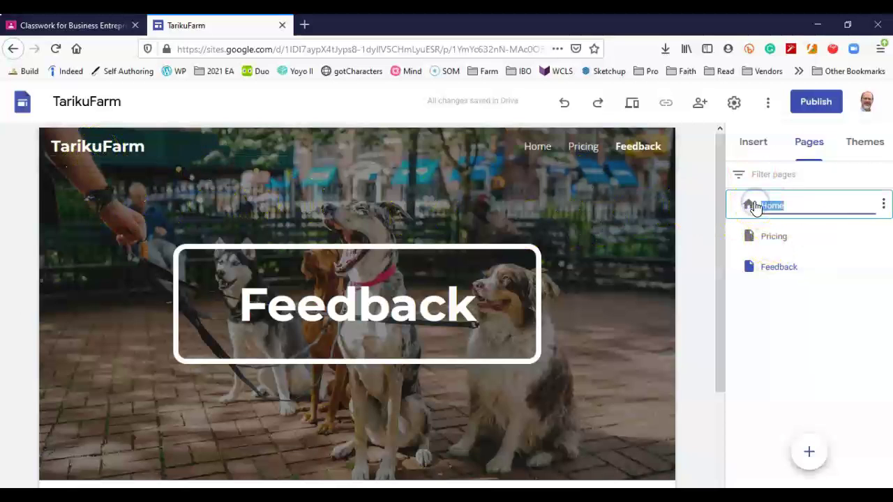
{"action": "left_click", "coordinate": [539, 149]}
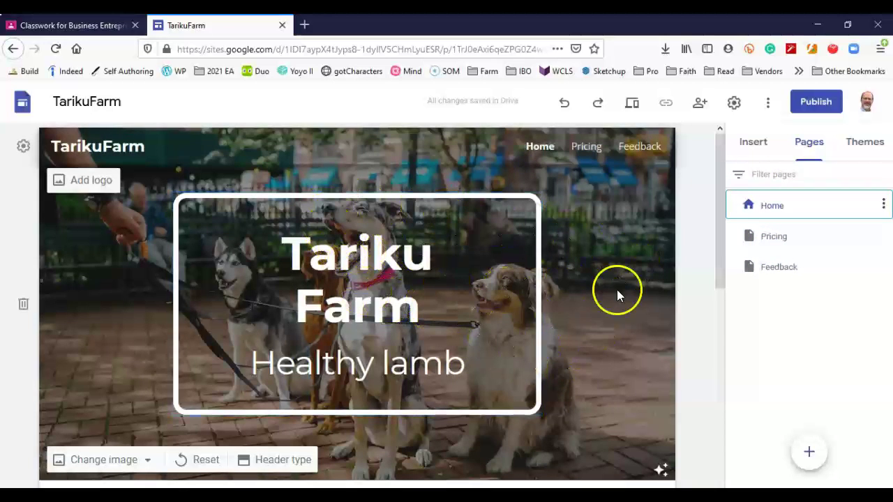
{"action": "left_click", "coordinate": [781, 239]}
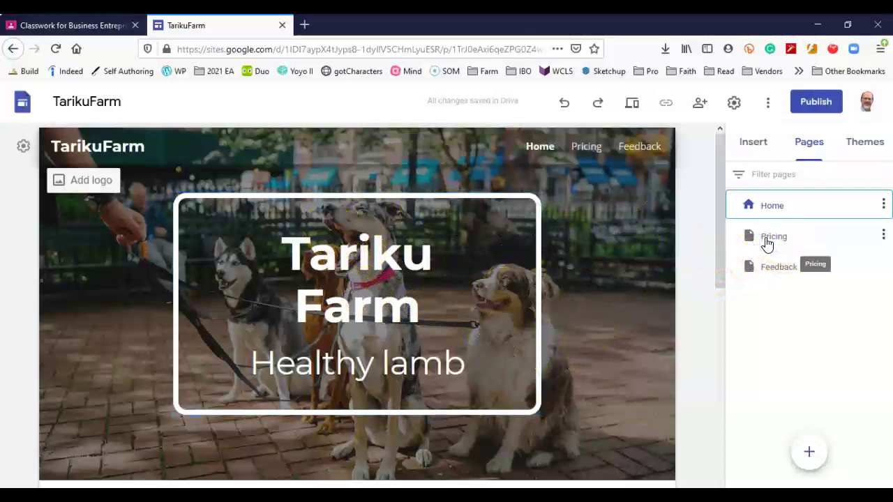
{"action": "left_click", "coordinate": [601, 148]}
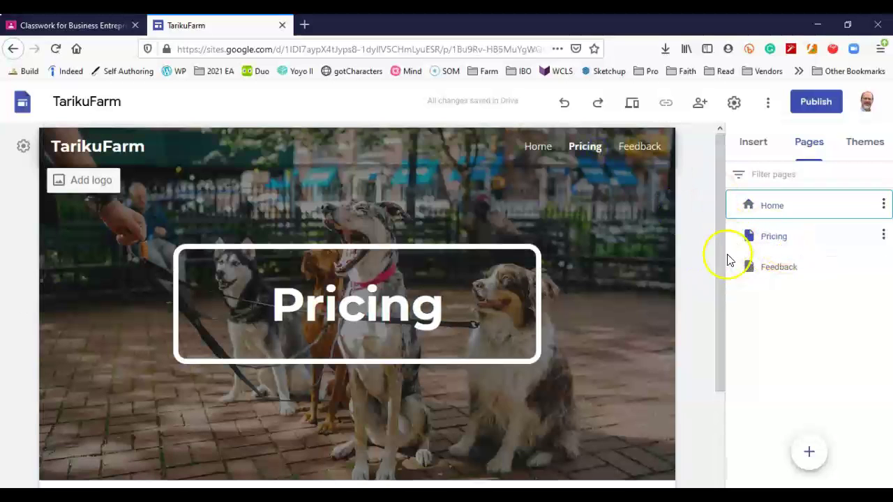
{"action": "left_click", "coordinate": [634, 148]}
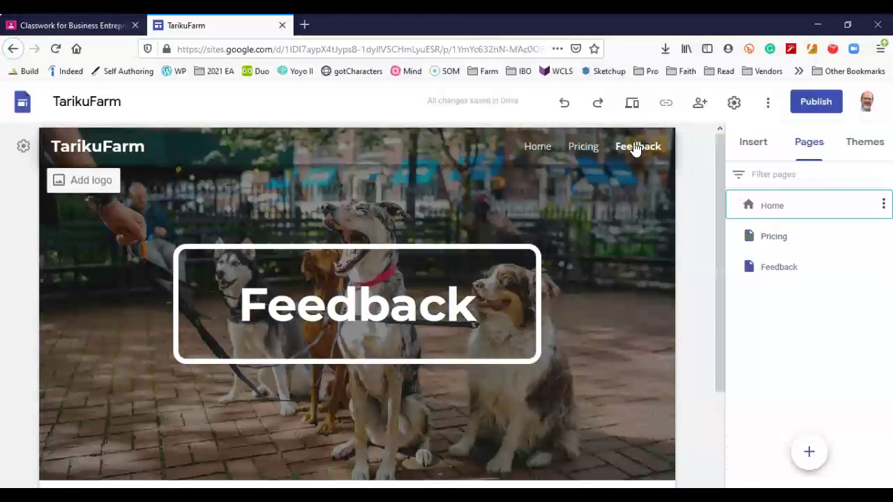
{"action": "scroll", "coordinate": [620, 349], "scroll_direction": "down", "scroll_amount": 2}
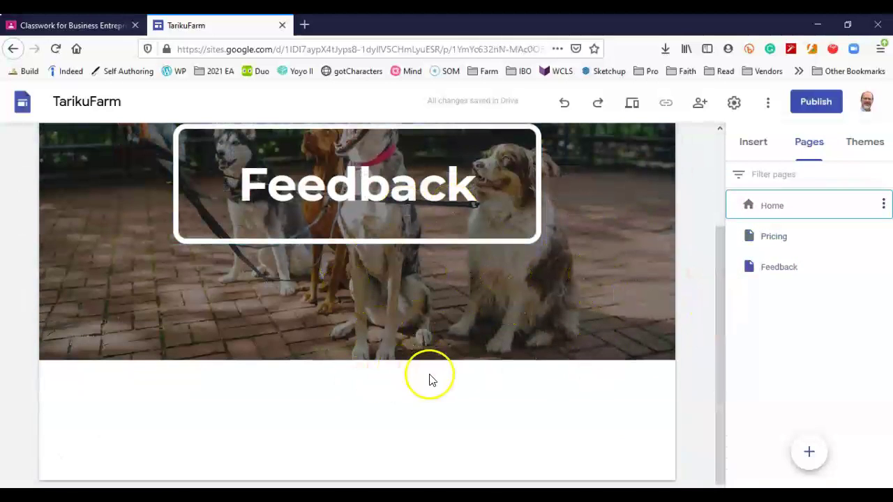
{"action": "scroll", "coordinate": [426, 374], "scroll_direction": "up", "scroll_amount": 2}
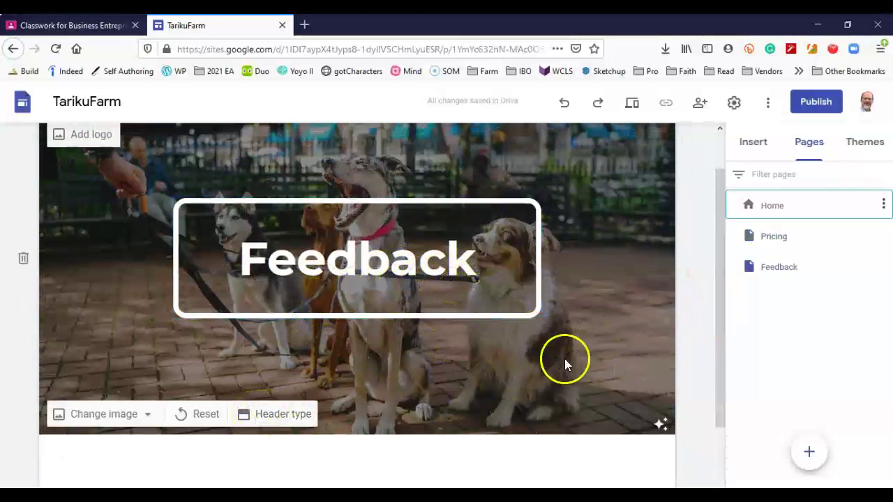
{"action": "scroll", "coordinate": [624, 359], "scroll_direction": "up", "scroll_amount": 1}
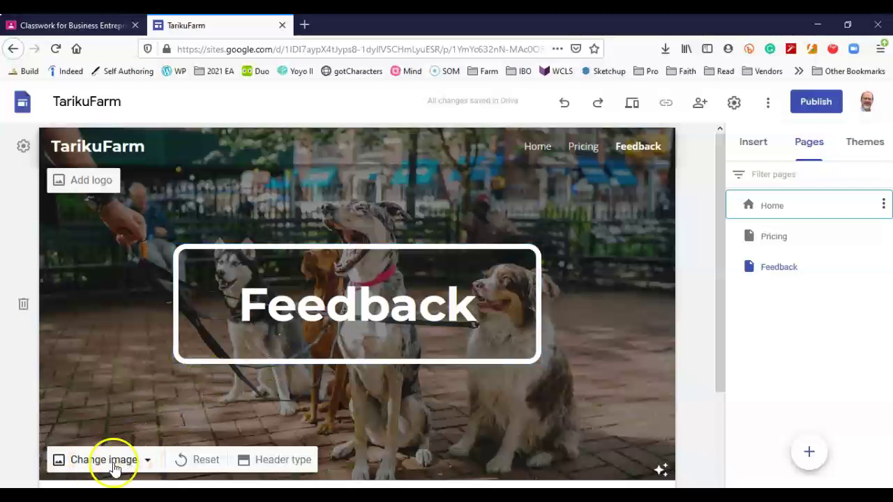
{"action": "left_click", "coordinate": [269, 466]}
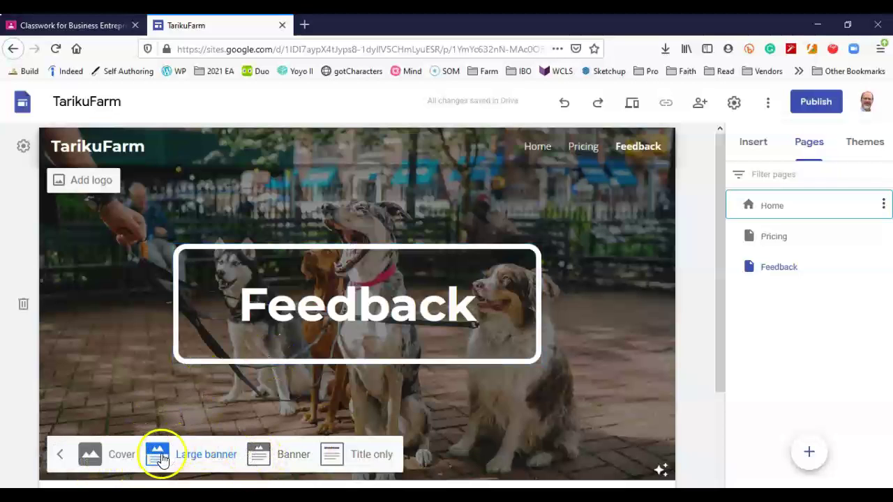
{"action": "left_click", "coordinate": [258, 454]}
{"action": "left_click", "coordinate": [183, 338]}
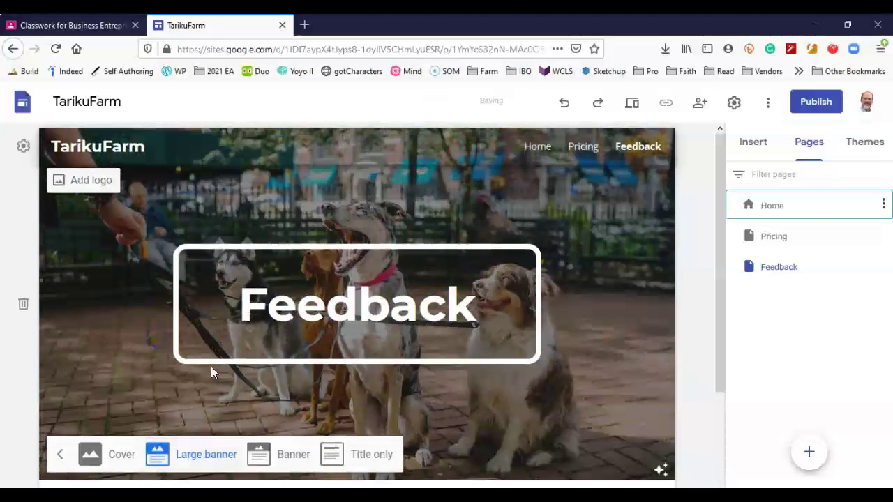
{"action": "left_click", "coordinate": [331, 454]}
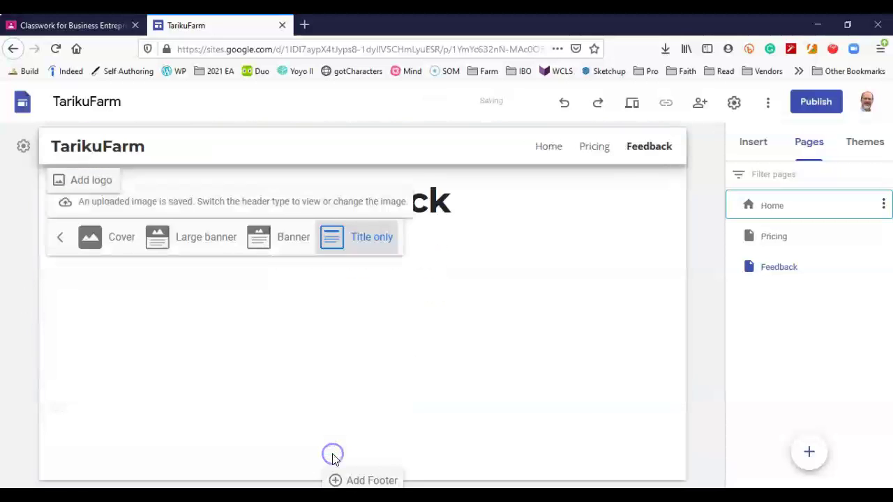
{"action": "left_click", "coordinate": [196, 280]}
{"action": "left_click", "coordinate": [164, 235]}
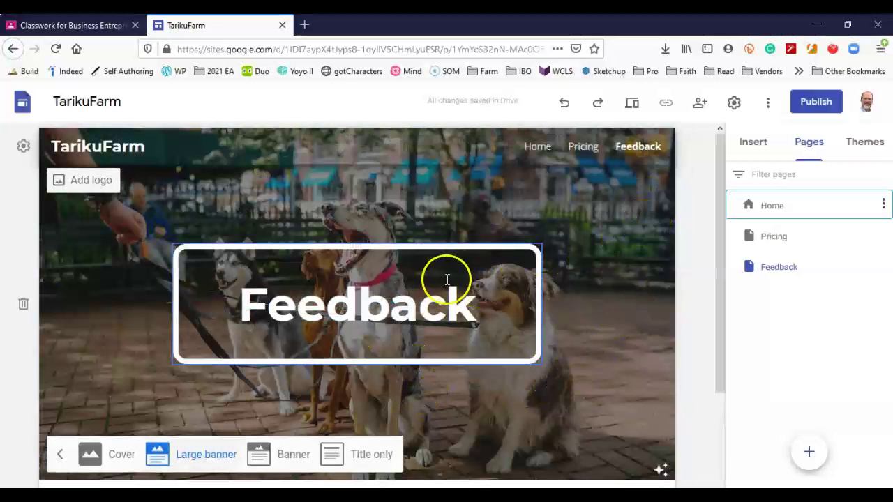
Publish the site at the web address 'tariku-farm'.
{"action": "left_click", "coordinate": [806, 103]}
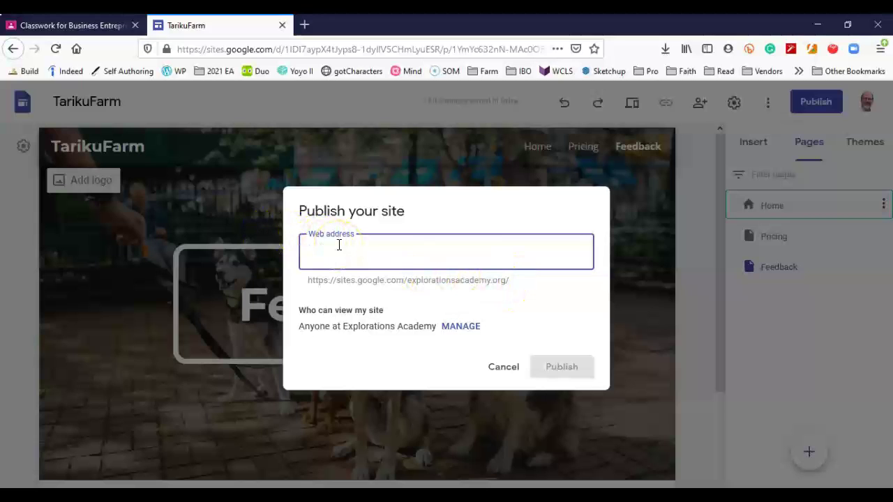
{"action": "type", "text": "tarikufarm"}
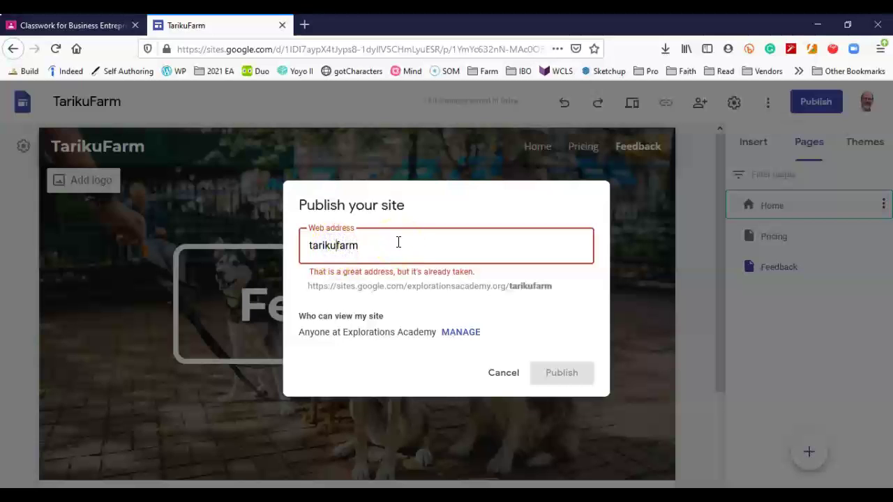
{"action": "type", "text": "-"}
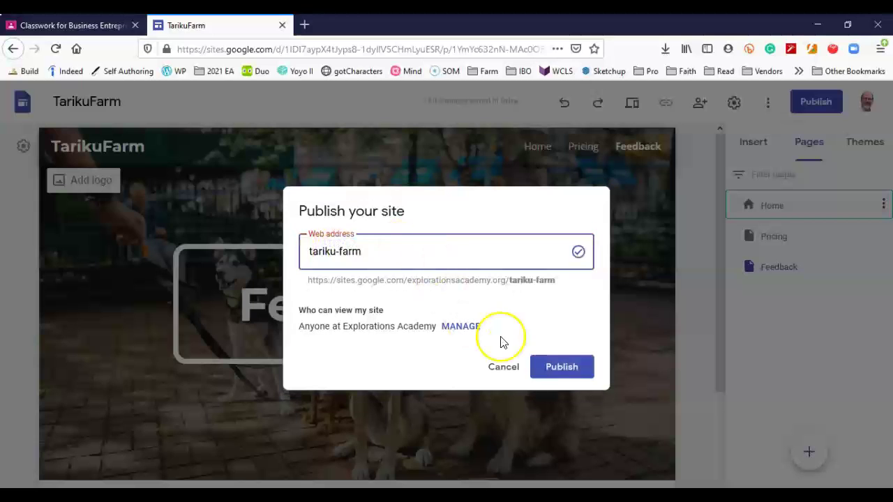
{"action": "left_click", "coordinate": [568, 372]}
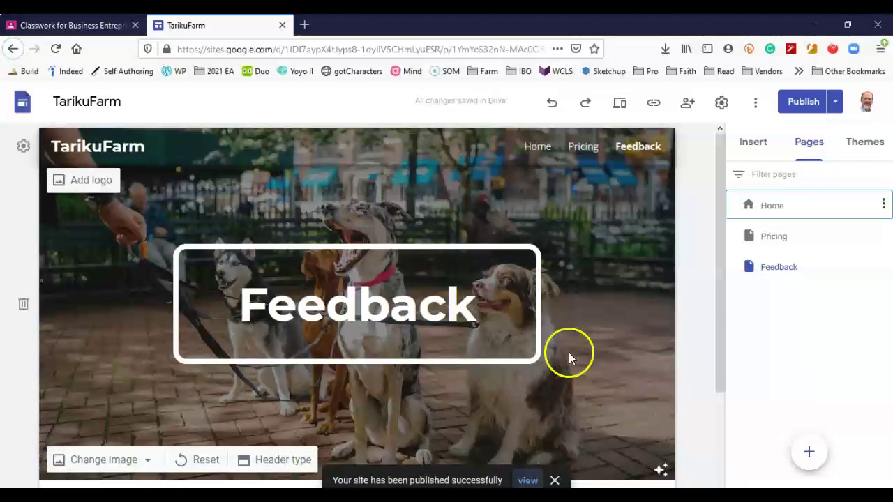
View the published site in a new tab and go to its Home page.
{"action": "left_click", "coordinate": [835, 103]}
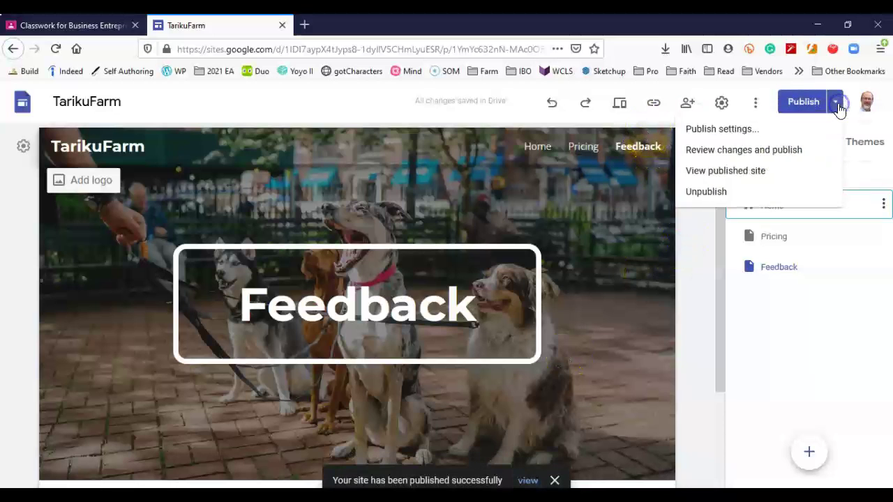
{"action": "left_click", "coordinate": [699, 172]}
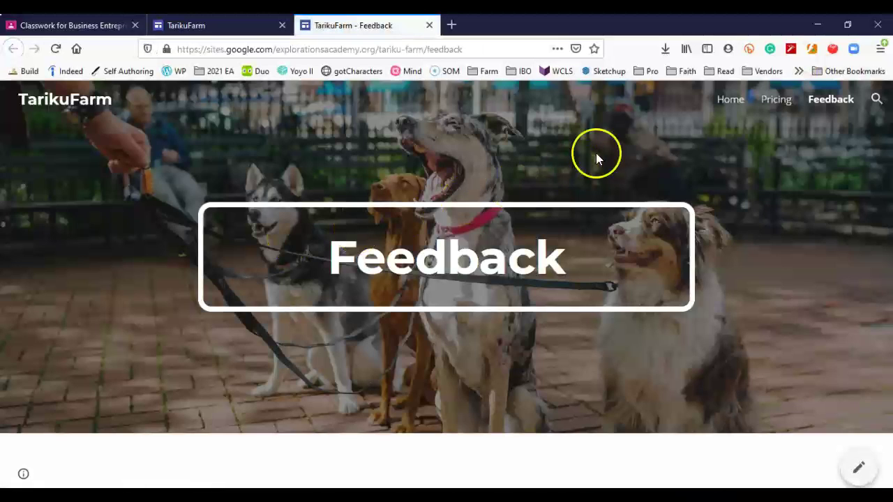
{"action": "left_click", "coordinate": [728, 101]}
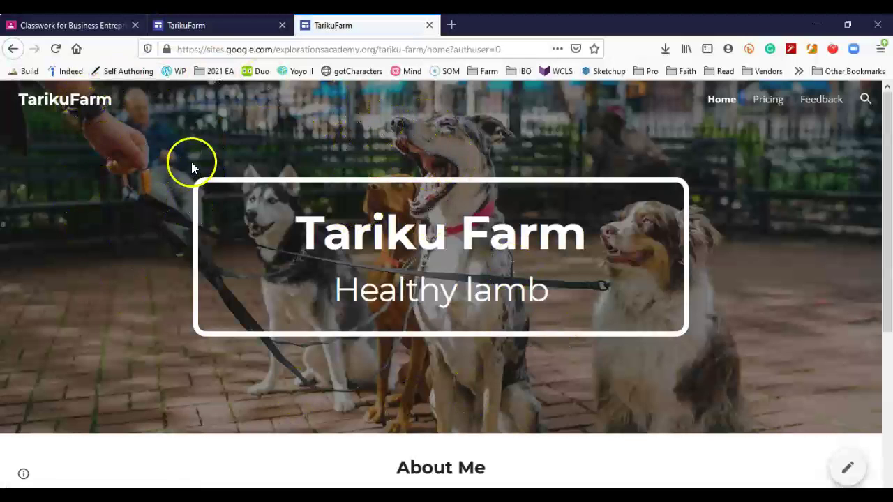
Copy the published site's web address from the address bar.
{"action": "left_click", "coordinate": [392, 49]}
{"action": "right_click", "coordinate": [391, 50]}
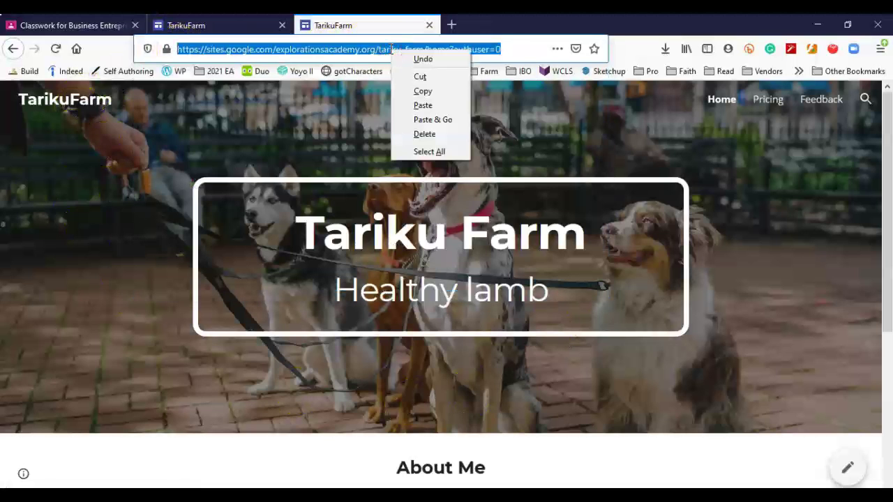
{"action": "left_click", "coordinate": [408, 91]}
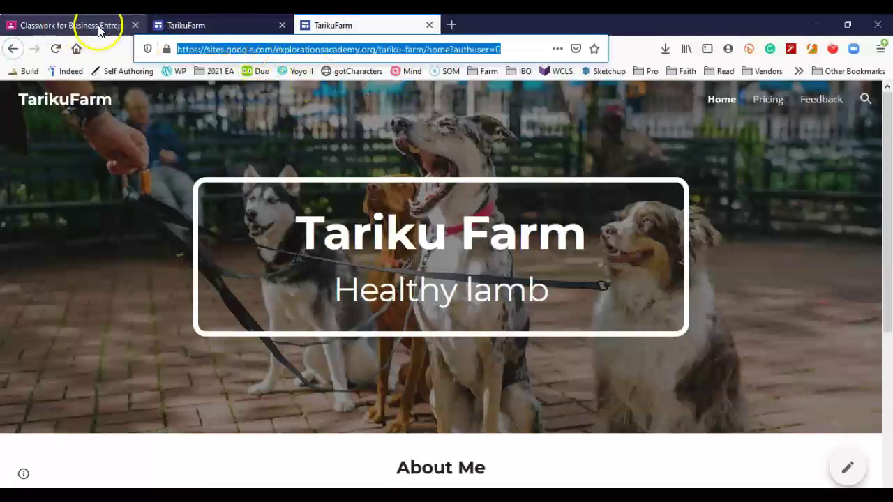
Check the Mar 31a - Website Build assignment in Classroom, then return to the TarikuFarm editor's Feedback page.
{"action": "left_click", "coordinate": [100, 30]}
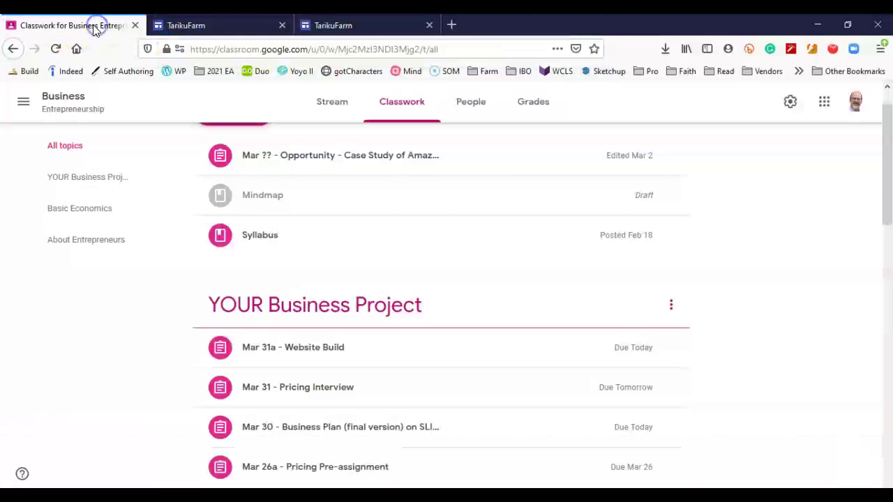
{"action": "left_click", "coordinate": [488, 358]}
{"action": "left_click", "coordinate": [488, 358]}
{"action": "scroll", "coordinate": [767, 321], "scroll_direction": "down", "scroll_amount": 3}
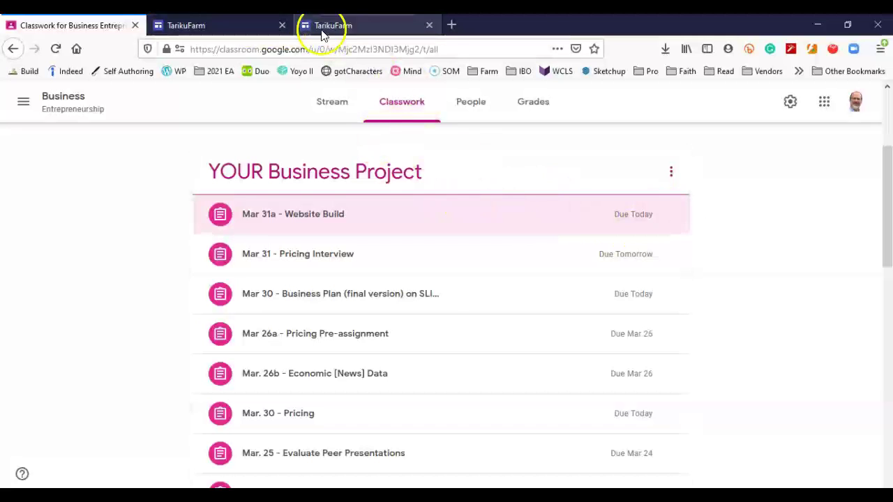
{"action": "left_click", "coordinate": [269, 27]}
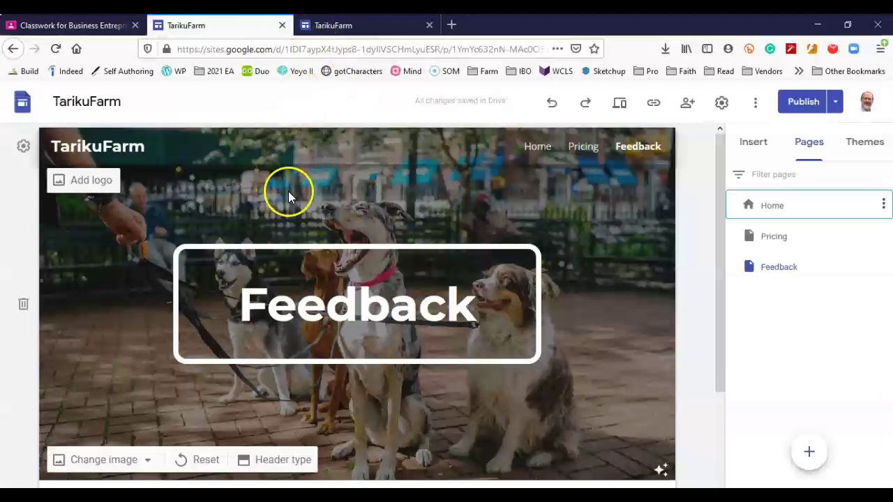